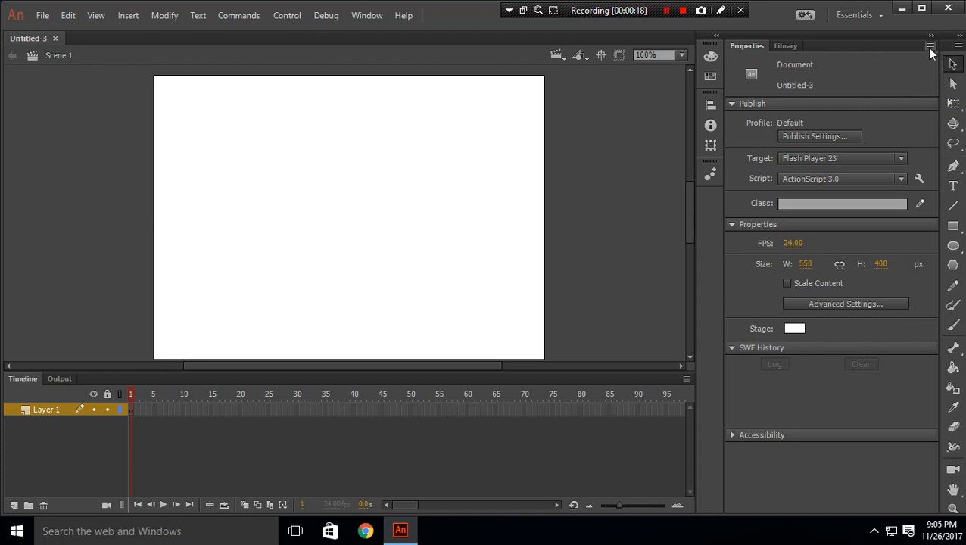
# Dock the Tools panel in the same group as Properties and Library
pyautogui.moveTo(940, 42); pyautogui.dragTo(851, 50)
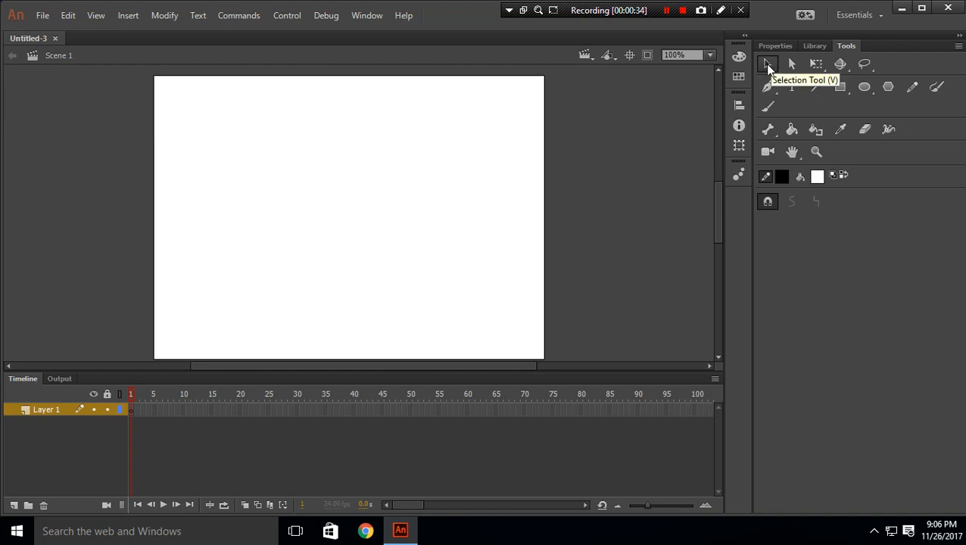
# Set the Rectangle tool's fill to red and draw a large black-outlined rectangle in the middle of the stage
pyautogui.click(842, 89)
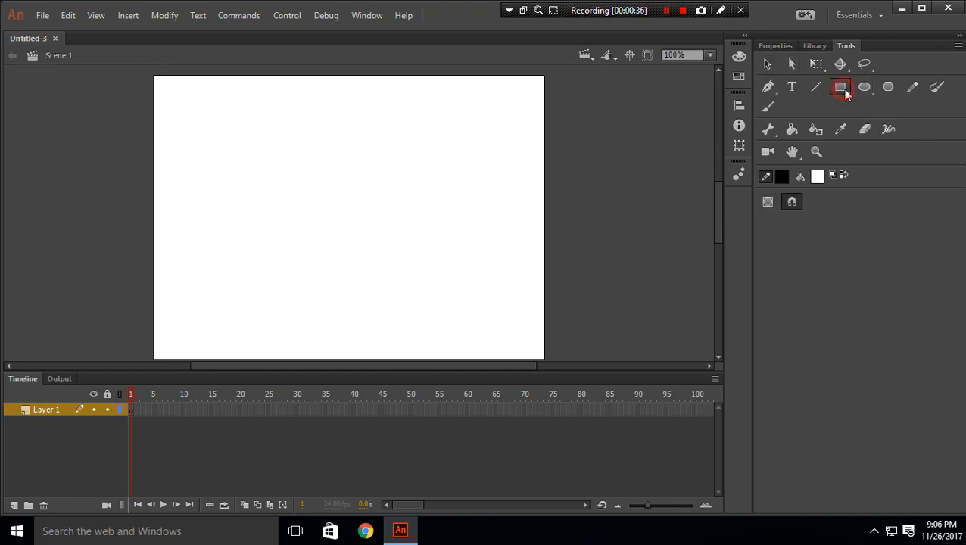
pyautogui.click(780, 46)
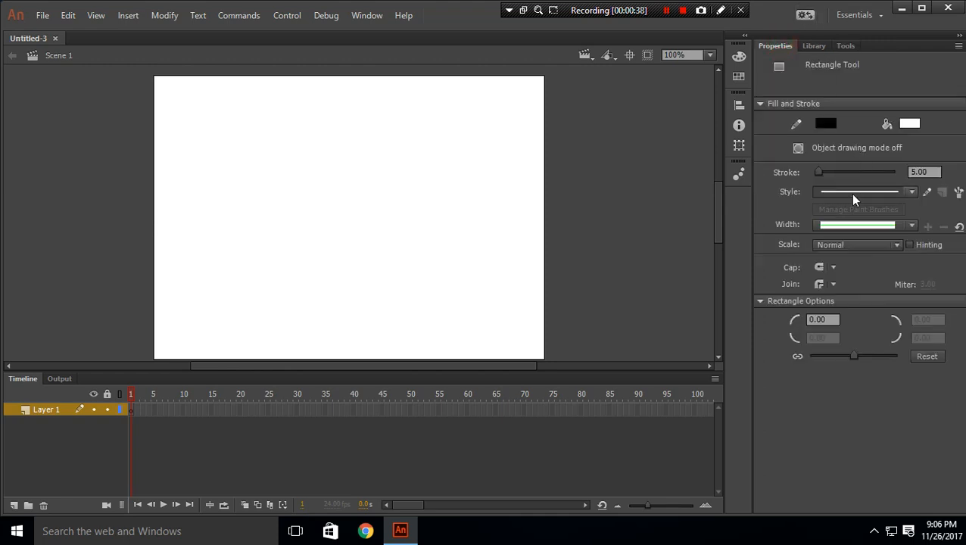
pyautogui.click(905, 124)
pyautogui.click(694, 228)
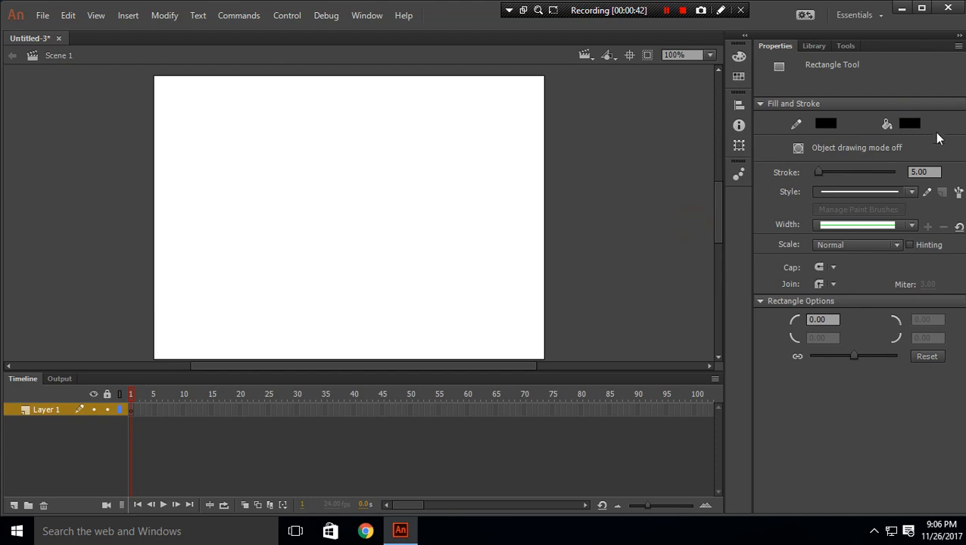
pyautogui.click(909, 124)
pyautogui.click(702, 231)
pyautogui.moveTo(269, 141)
pyautogui.mouseDown()
pyautogui.moveTo(348, 264)
pyautogui.moveTo(469, 279)
pyautogui.mouseUp()
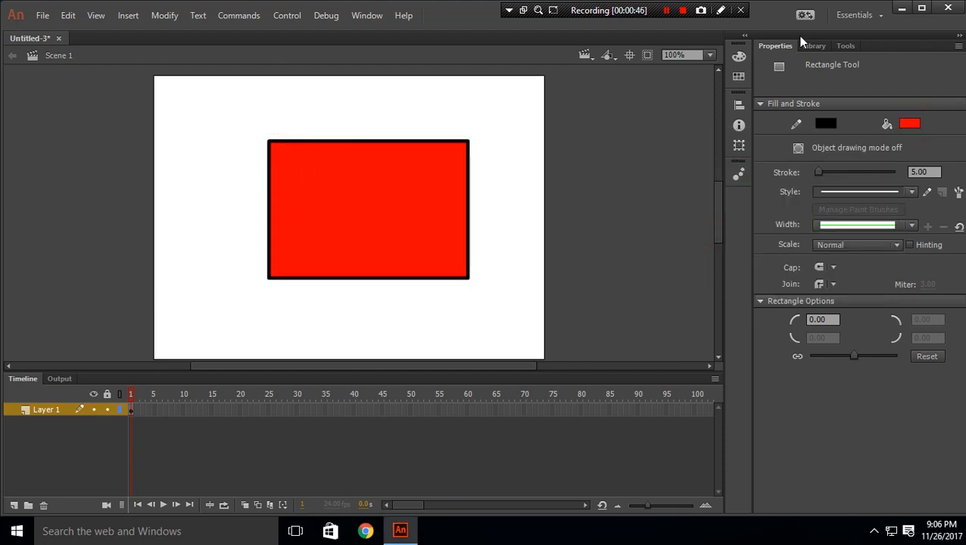
# Select the whole rectangle, fill and outline together, and move it slightly to the left on the stage
pyautogui.click(844, 45)
pyautogui.click(769, 65)
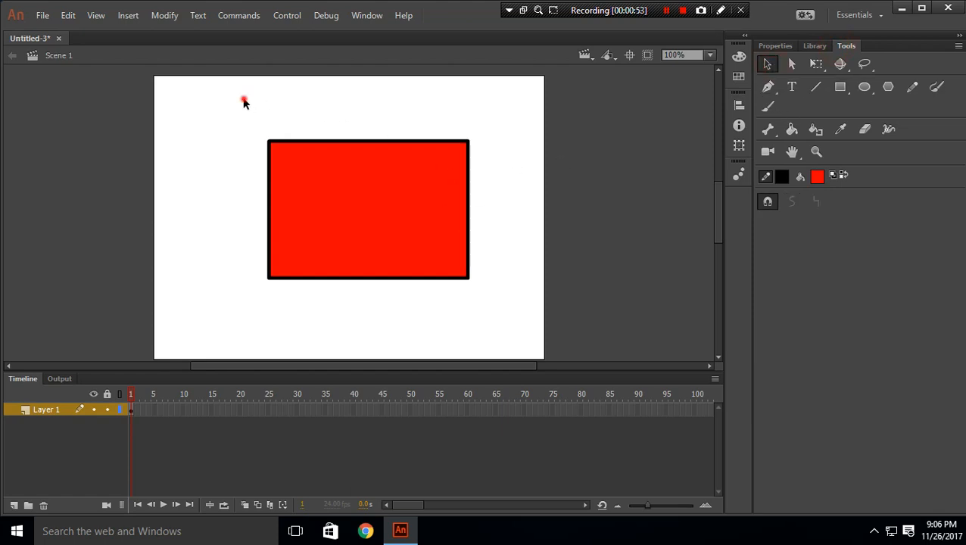
pyautogui.moveTo(244, 99)
pyautogui.mouseDown()
pyautogui.moveTo(469, 308)
pyautogui.moveTo(517, 317)
pyautogui.mouseUp()
pyautogui.moveTo(386, 239); pyautogui.dragTo(353, 239)
pyautogui.click(522, 218)
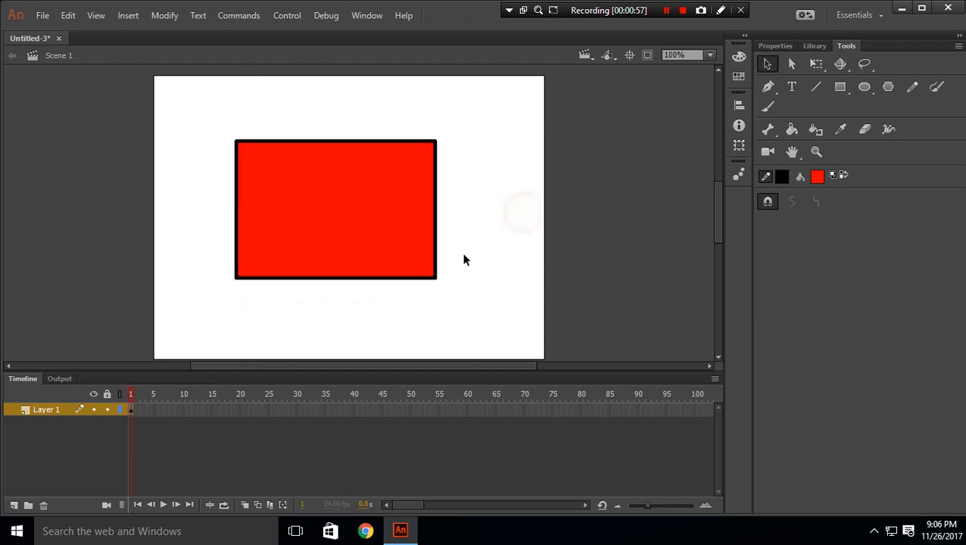
# Try moving only the red fill out of its outline past the stage's right edge, and undo the move
pyautogui.click(311, 204)
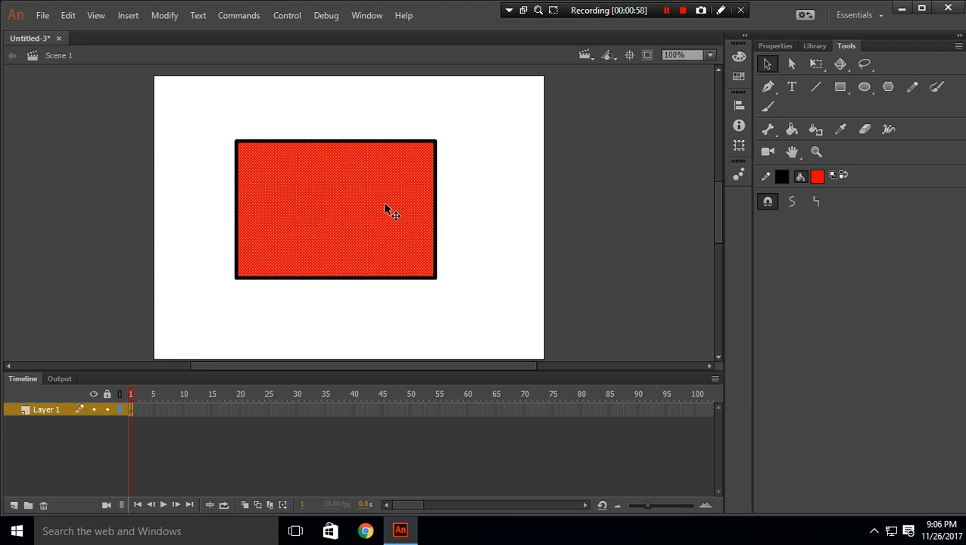
pyautogui.moveTo(283, 211); pyautogui.dragTo(584, 188)
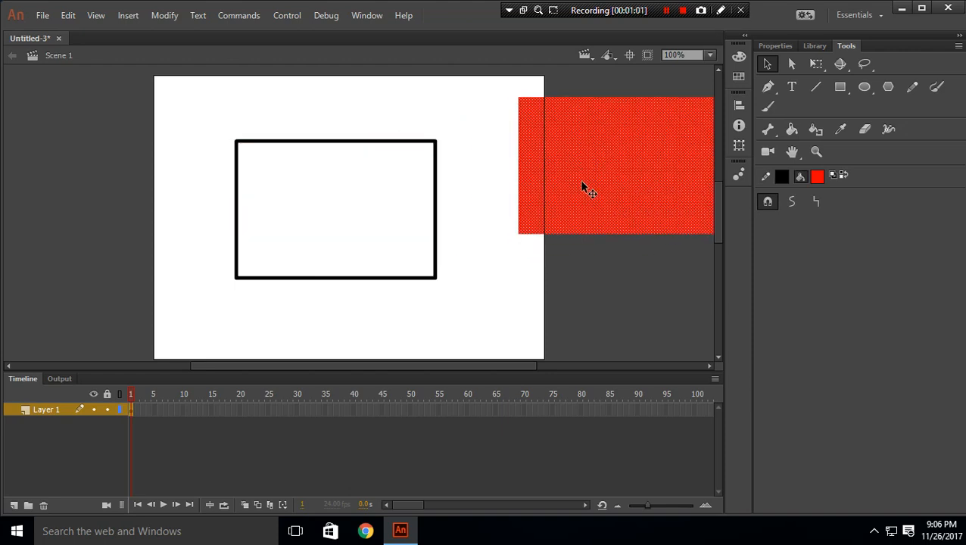
pyautogui.click(594, 270)
pyautogui.hotkey('ctrl', 'z')
pyautogui.hotkey('ctrl', 'z')
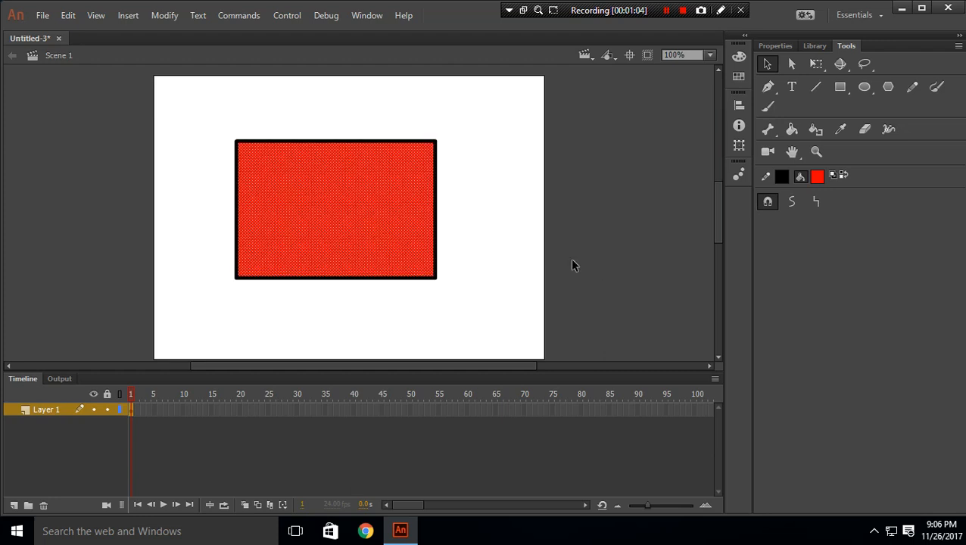
pyautogui.click(504, 162)
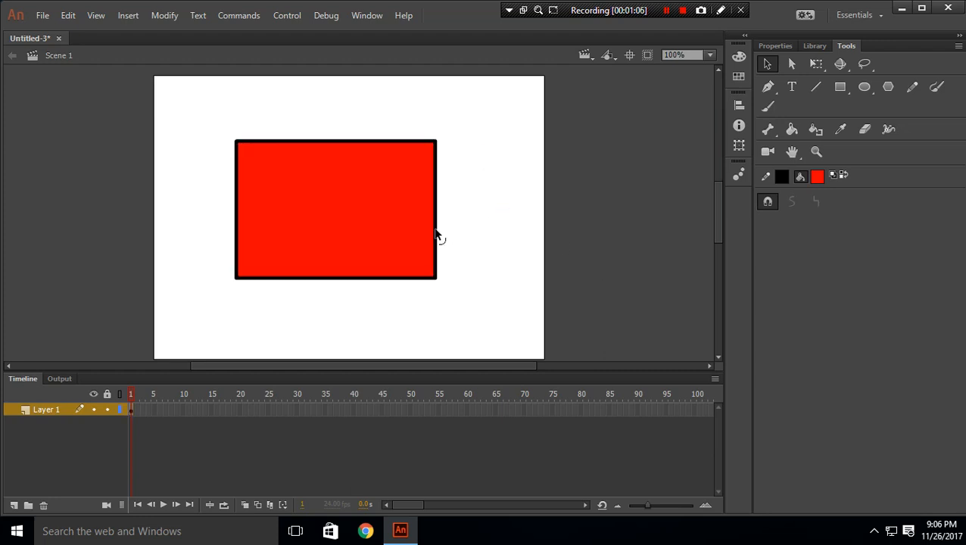
# Select the rectangle's right edge alone, select its entire outline, and clear the selection
pyautogui.click(437, 236)
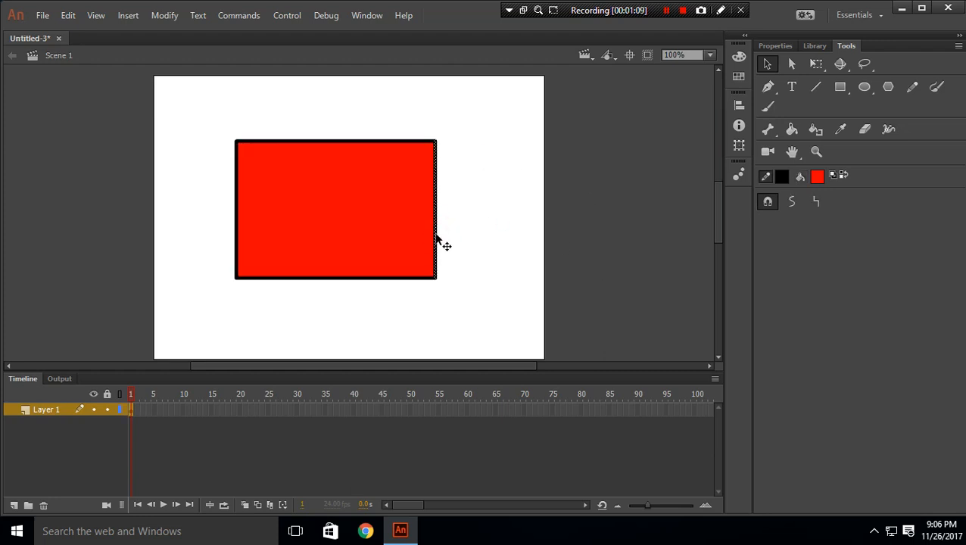
pyautogui.moveTo(435, 236)
pyautogui.mouseDown()
pyautogui.moveTo(480, 235)
pyautogui.moveTo(435, 236)
pyautogui.mouseUp()
pyautogui.click(491, 224)
pyautogui.doubleClick(436, 239)
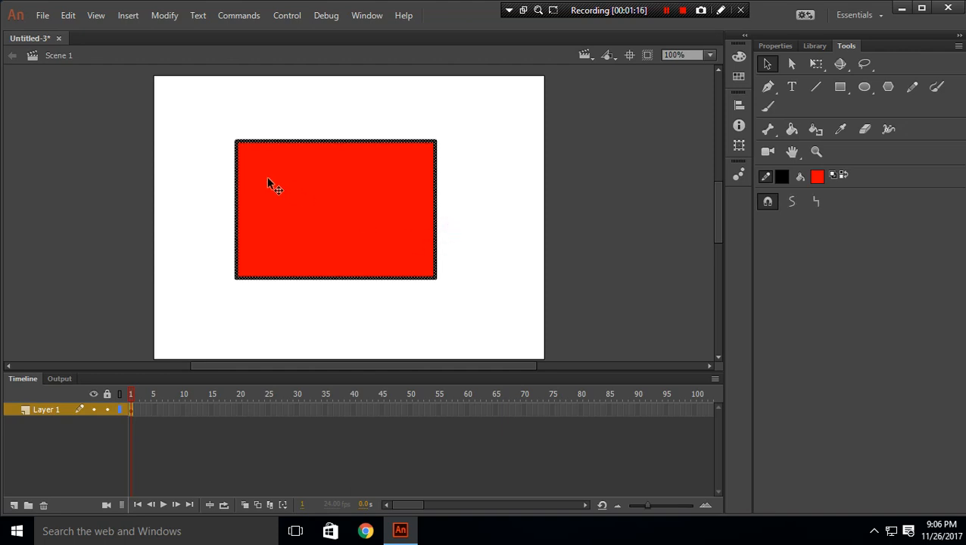
pyautogui.click(507, 239)
# Detach the rectangle's right edge by moving it a short distance to the right of the fill
pyautogui.click(436, 221)
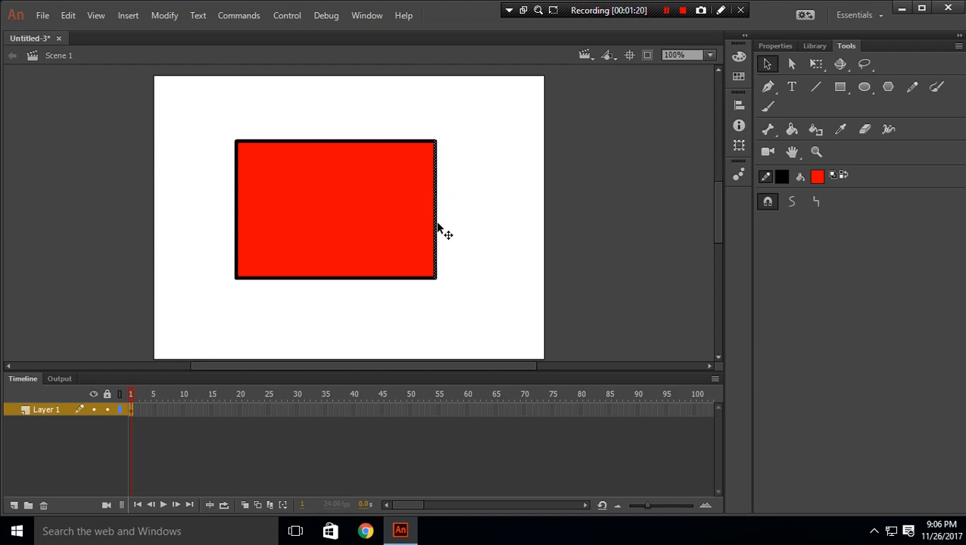
pyautogui.moveTo(437, 229); pyautogui.dragTo(480, 227)
pyautogui.click(507, 230)
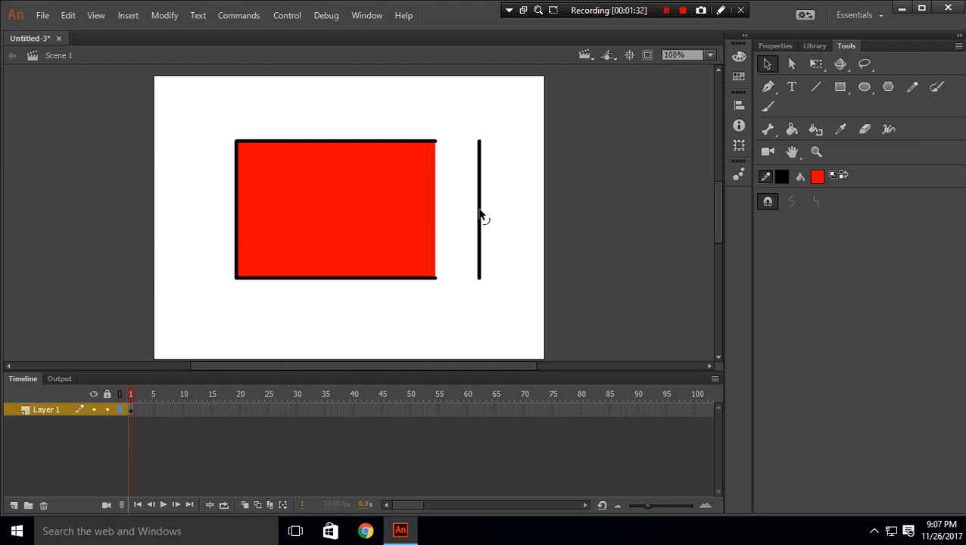
# Bend the detached line outward into an arc and join its two ends to the rectangle's right corners
pyautogui.moveTo(479, 216); pyautogui.dragTo(518, 218)
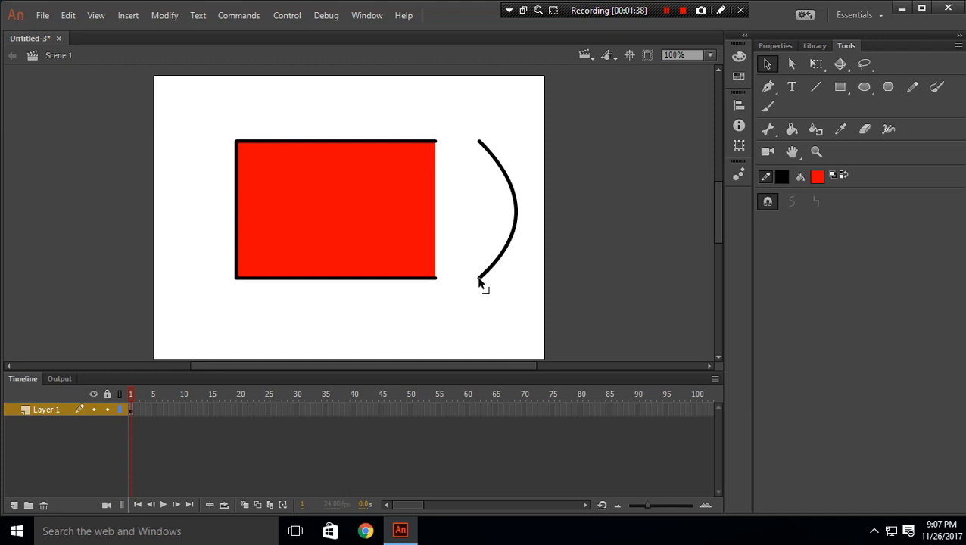
pyautogui.moveTo(478, 282); pyautogui.dragTo(432, 281)
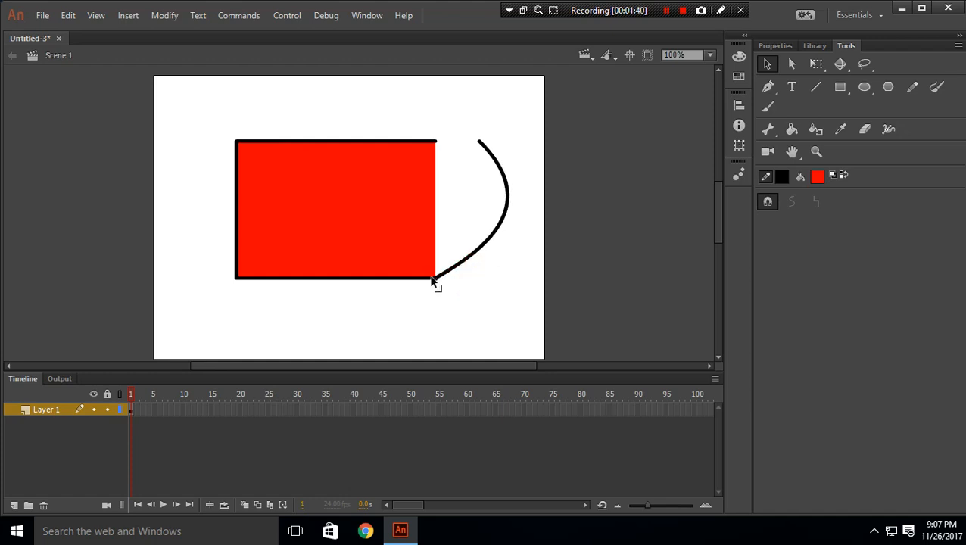
pyautogui.moveTo(477, 143); pyautogui.dragTo(436, 142)
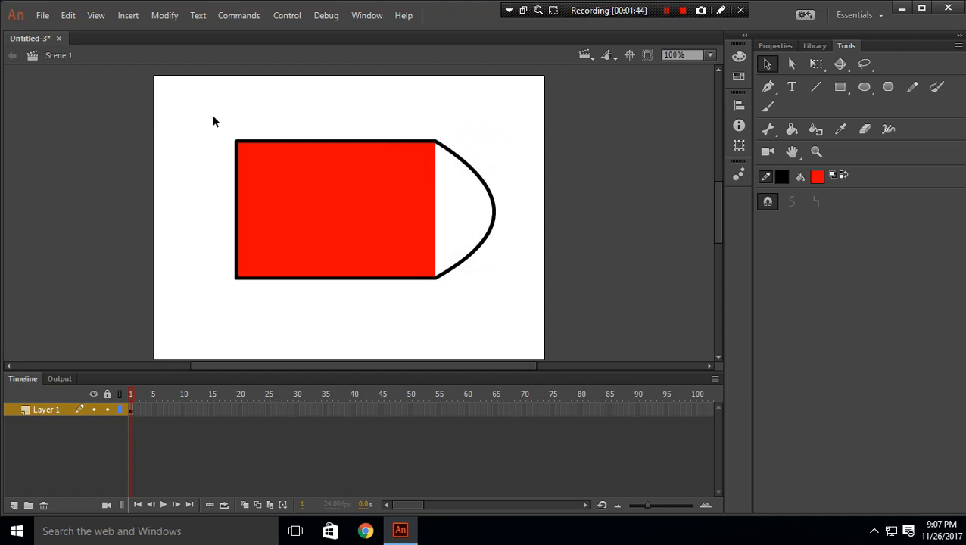
# Delete the whole shape from the stage and draw a smaller red rectangle with a black outline in the left half
pyautogui.moveTo(214, 99)
pyautogui.mouseDown()
pyautogui.moveTo(291, 207)
pyautogui.moveTo(511, 318)
pyautogui.mouseUp()
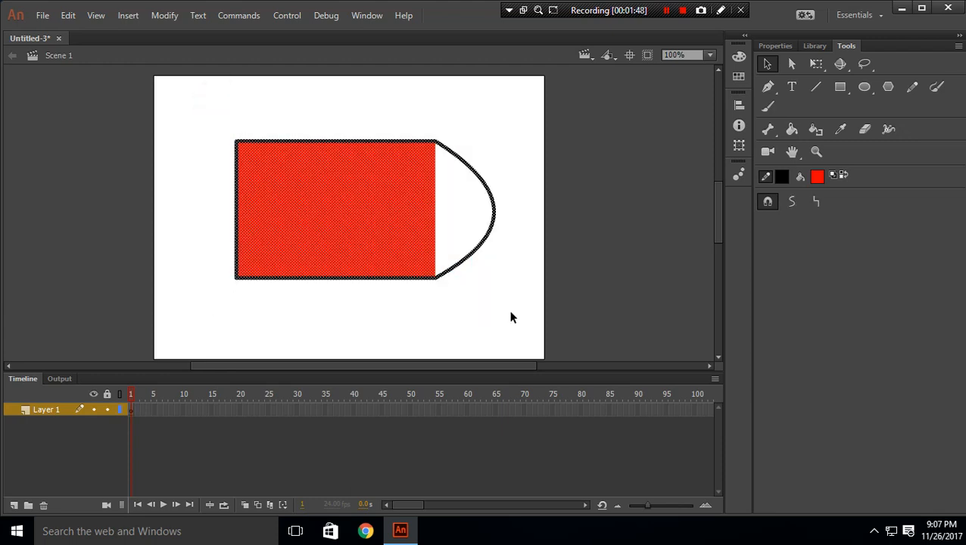
pyautogui.press('Delete')
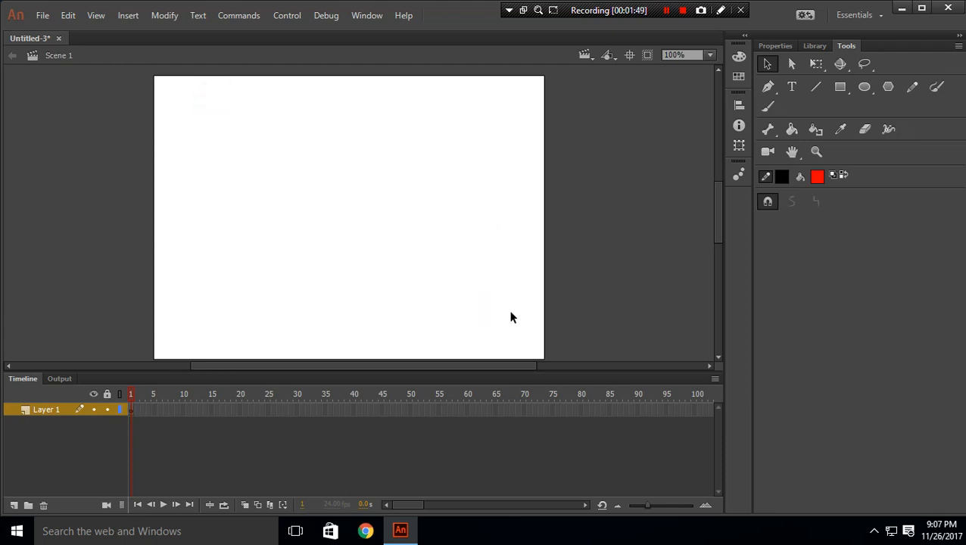
pyautogui.click(792, 66)
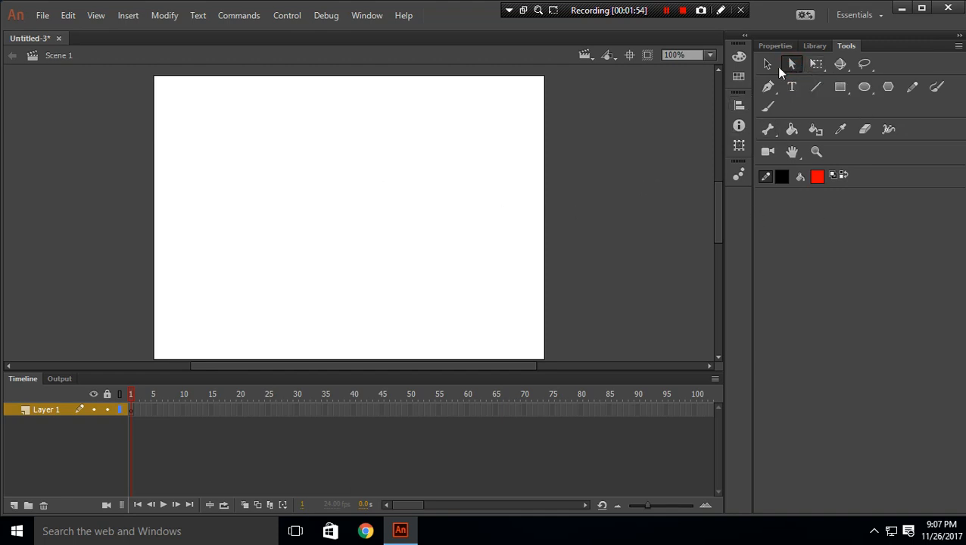
pyautogui.click(839, 86)
pyautogui.moveTo(222, 182); pyautogui.dragTo(326, 249)
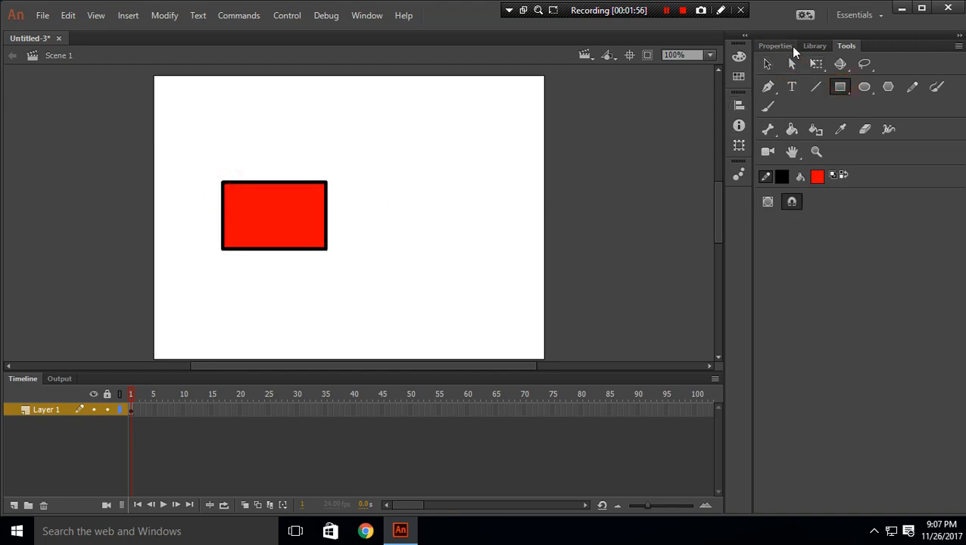
# Select the small rectangle with the Subselection tool and move it up and right toward the stage's upper centre
pyautogui.click(792, 64)
pyautogui.moveTo(199, 156); pyautogui.dragTo(353, 246)
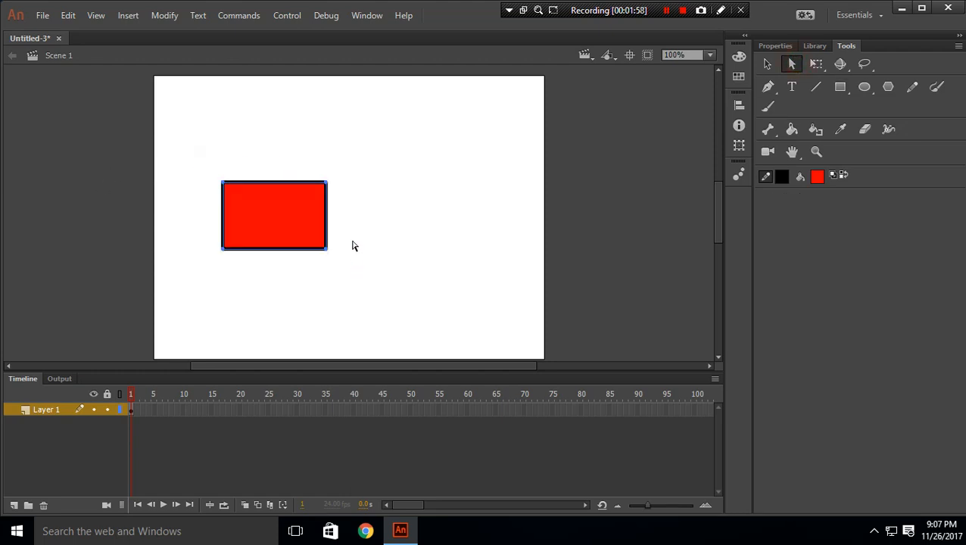
pyautogui.moveTo(326, 182); pyautogui.dragTo(437, 189)
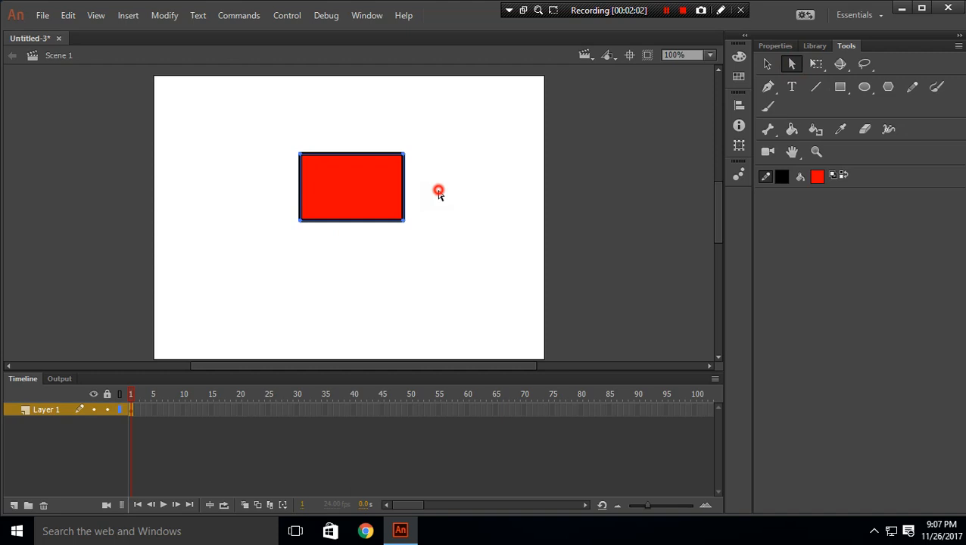
# Pull the rectangle's lower-right and upper-right corner points outward, and move the reshaped figure up to the stage's top edge
pyautogui.click(405, 222)
pyautogui.moveTo(405, 222); pyautogui.dragTo(423, 266)
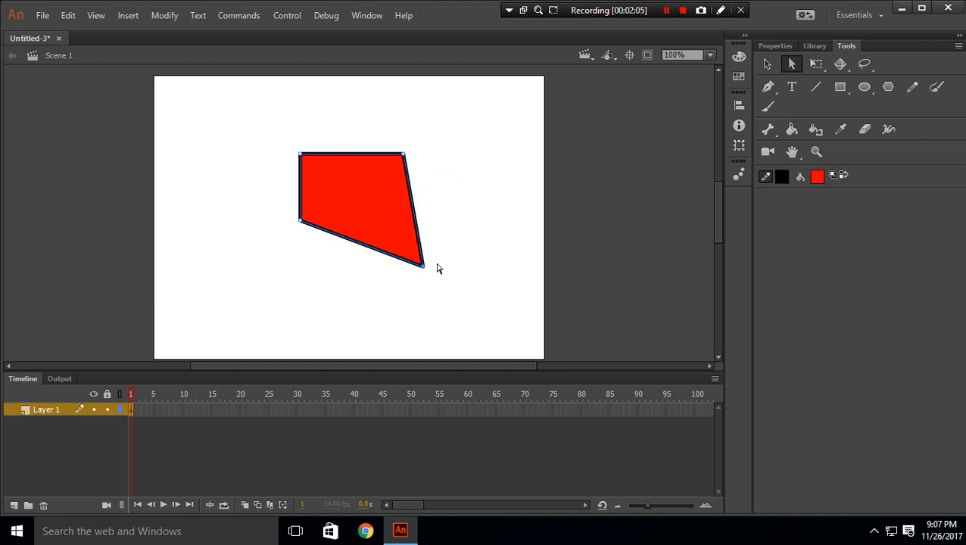
pyautogui.moveTo(404, 154); pyautogui.dragTo(437, 117)
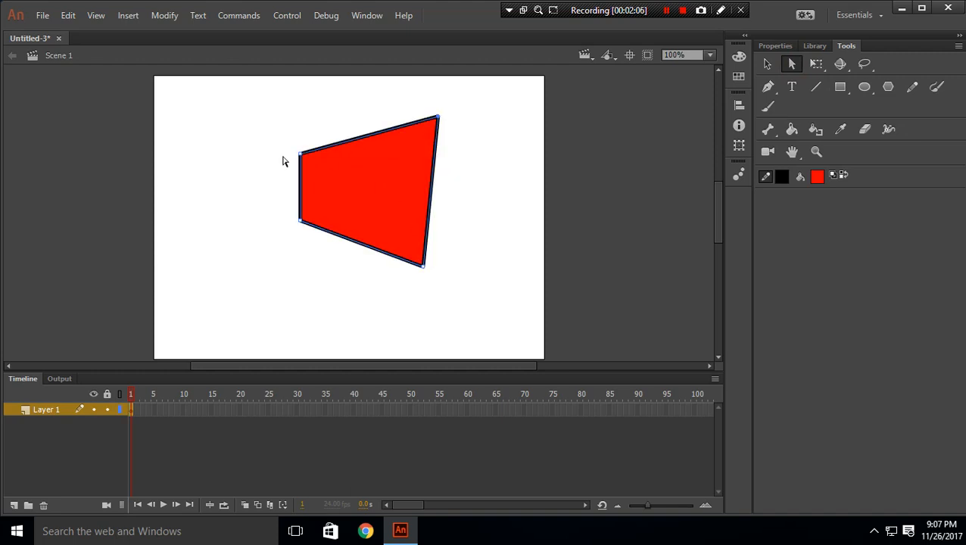
pyautogui.moveTo(308, 157); pyautogui.dragTo(289, 120)
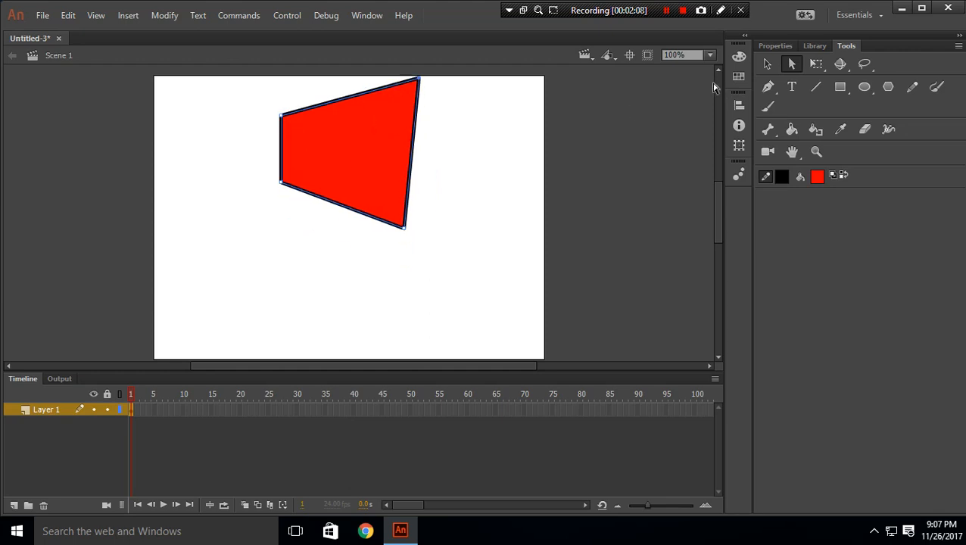
pyautogui.moveTo(386, 119); pyautogui.dragTo(370, 180)
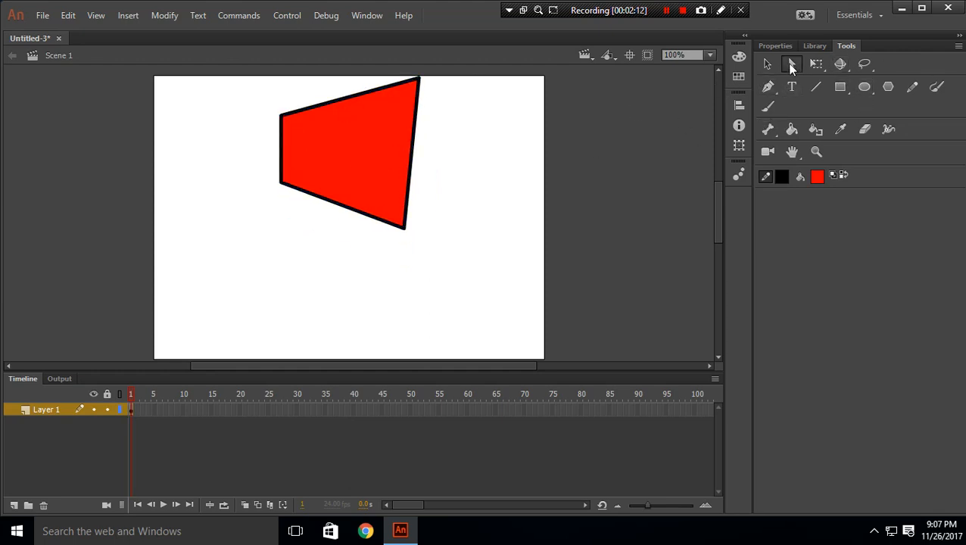
# Try moving the shape's fill down with the Selection tool, and undo the move
pyautogui.click(766, 64)
pyautogui.moveTo(357, 193); pyautogui.dragTo(348, 261)
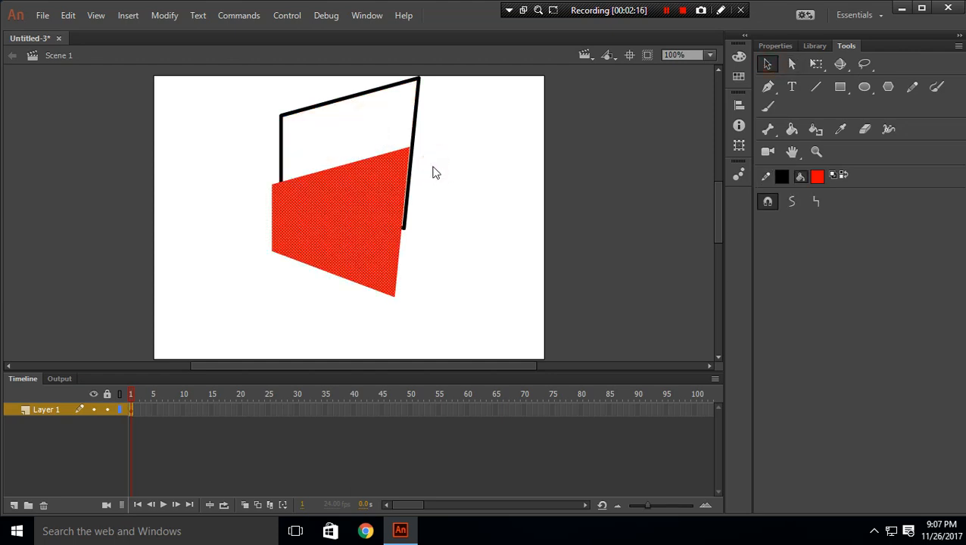
pyautogui.hotkey('ctrl', 'z')
# Select the complete shape, fill and outline, and move it down to the middle of the stage
pyautogui.moveTo(255, 69); pyautogui.dragTo(441, 234)
pyautogui.moveTo(395, 148); pyautogui.dragTo(408, 220)
pyautogui.click(470, 218)
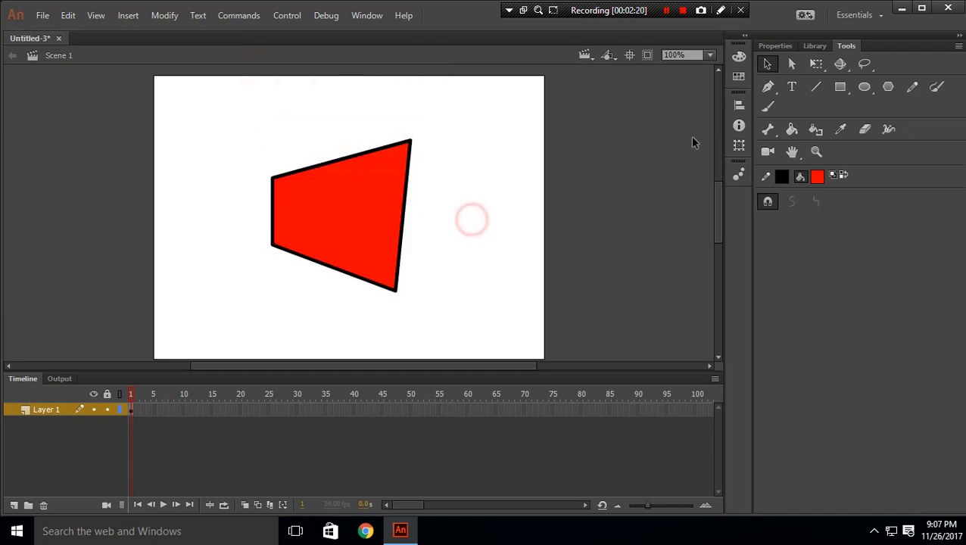
# Skew the whole shape slightly in the vertical direction with the Free Transform tool, lowering its right side
pyautogui.click(815, 64)
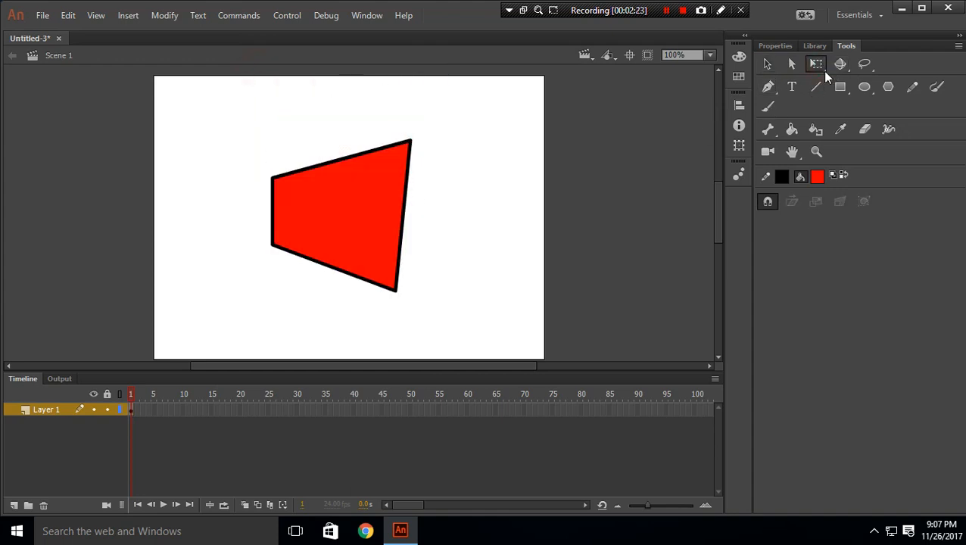
pyautogui.moveTo(248, 123); pyautogui.dragTo(470, 328)
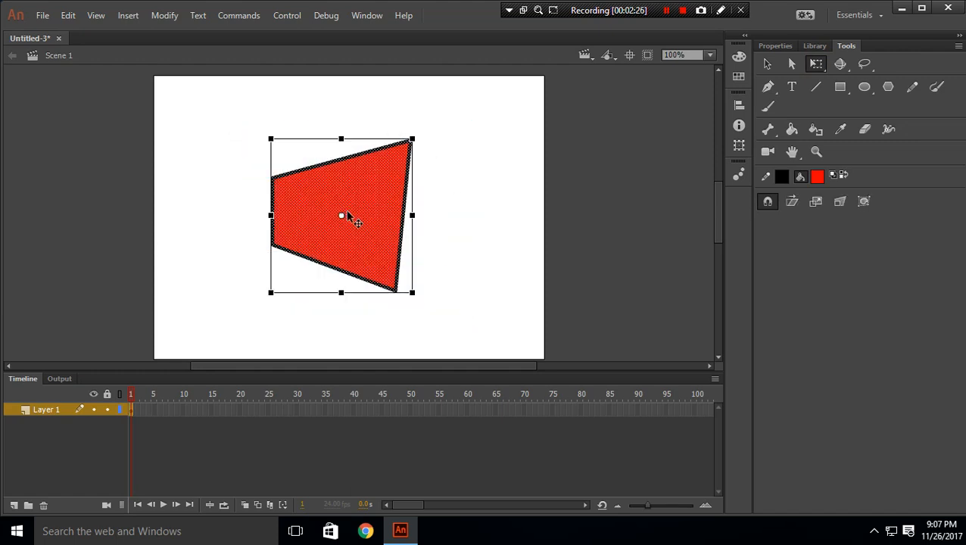
pyautogui.moveTo(420, 138)
pyautogui.mouseDown()
pyautogui.moveTo(435, 211)
pyautogui.moveTo(317, 301)
pyautogui.moveTo(355, 311)
pyautogui.moveTo(495, 194)
pyautogui.moveTo(411, 129)
pyautogui.moveTo(420, 136)
pyautogui.mouseUp()
pyautogui.moveTo(414, 194)
pyautogui.mouseDown()
pyautogui.moveTo(420, 226)
pyautogui.moveTo(418, 163)
pyautogui.moveTo(416, 220)
pyautogui.moveTo(417, 198)
pyautogui.mouseUp()
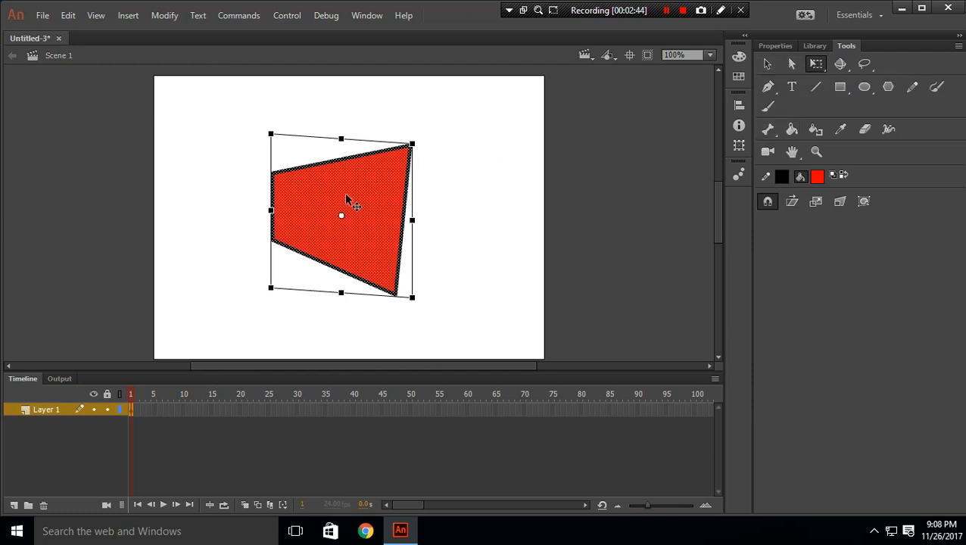
pyautogui.click(462, 185)
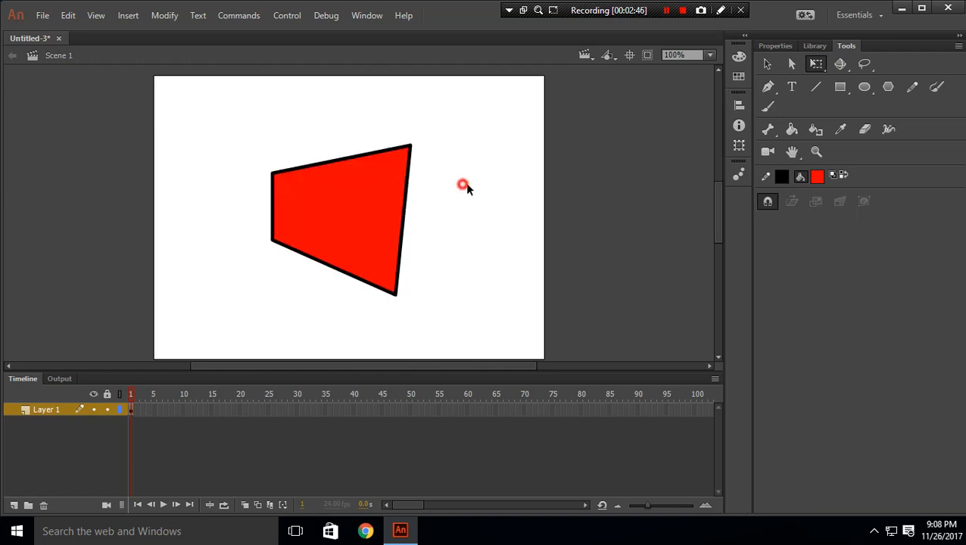
# Select the complete red shape with its outline and convert it to a Movie Clip symbol named Symbol 1
pyautogui.click(839, 65)
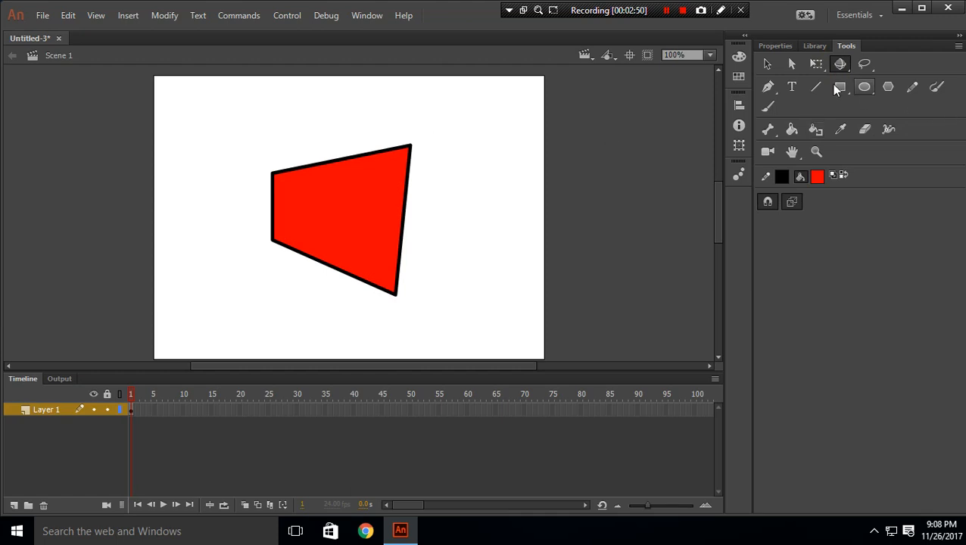
pyautogui.click(767, 63)
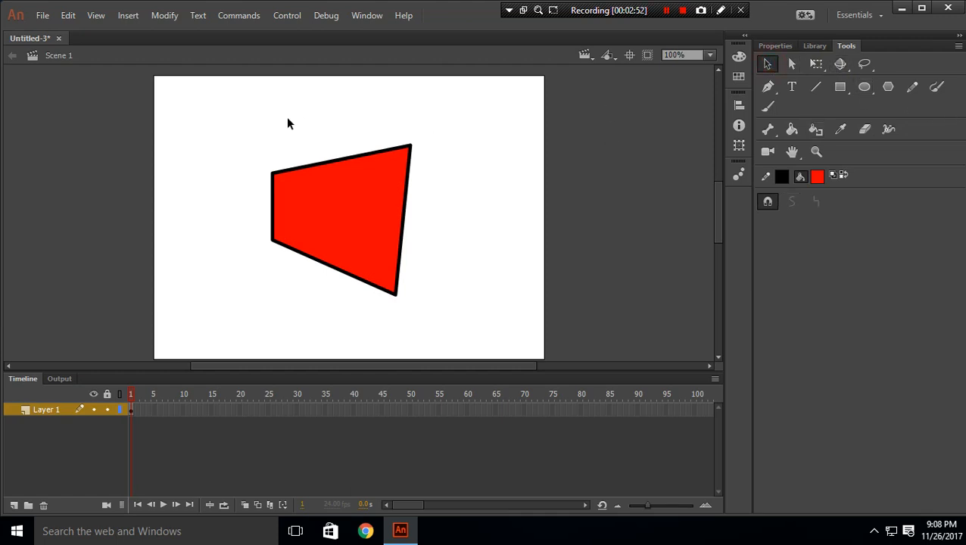
pyautogui.moveTo(252, 128); pyautogui.dragTo(450, 341)
pyautogui.rightClick(366, 237)
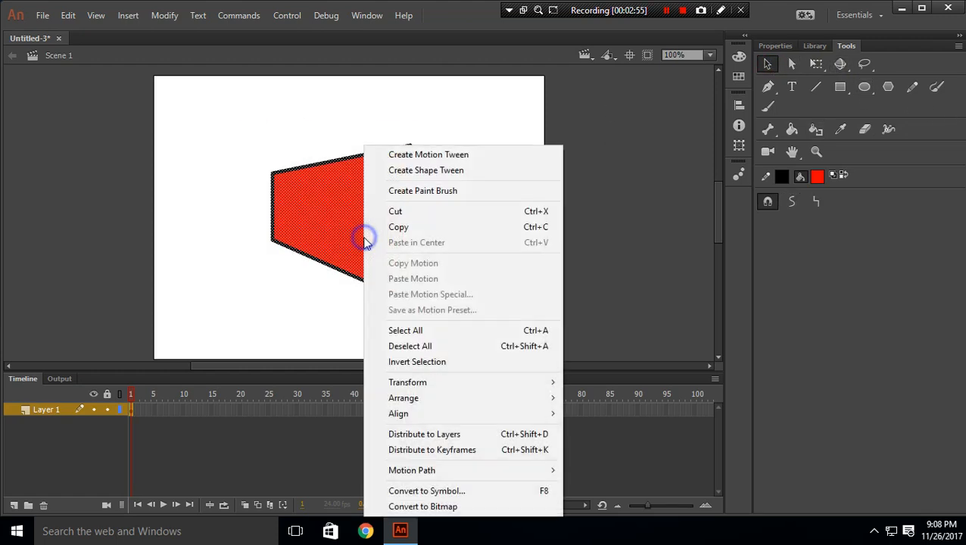
pyautogui.click(423, 491)
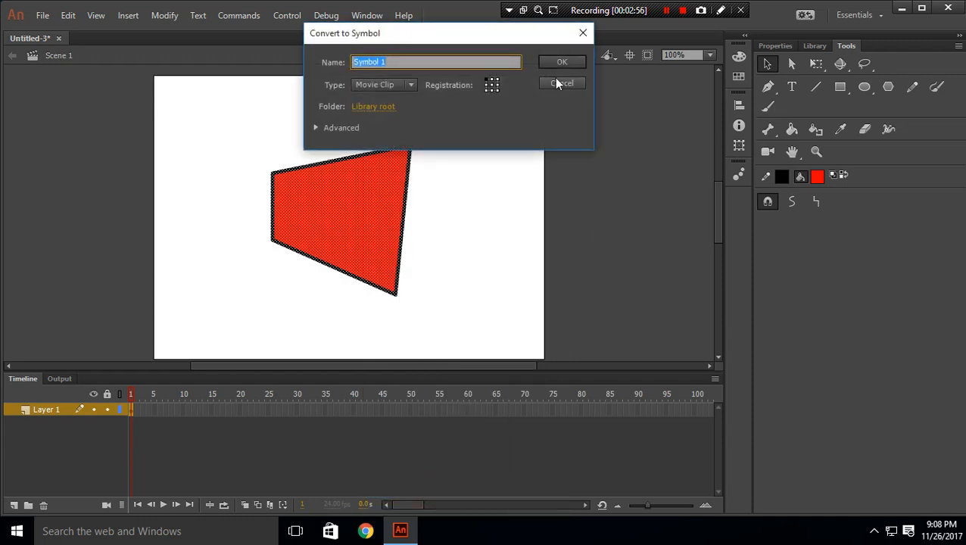
pyautogui.click(561, 63)
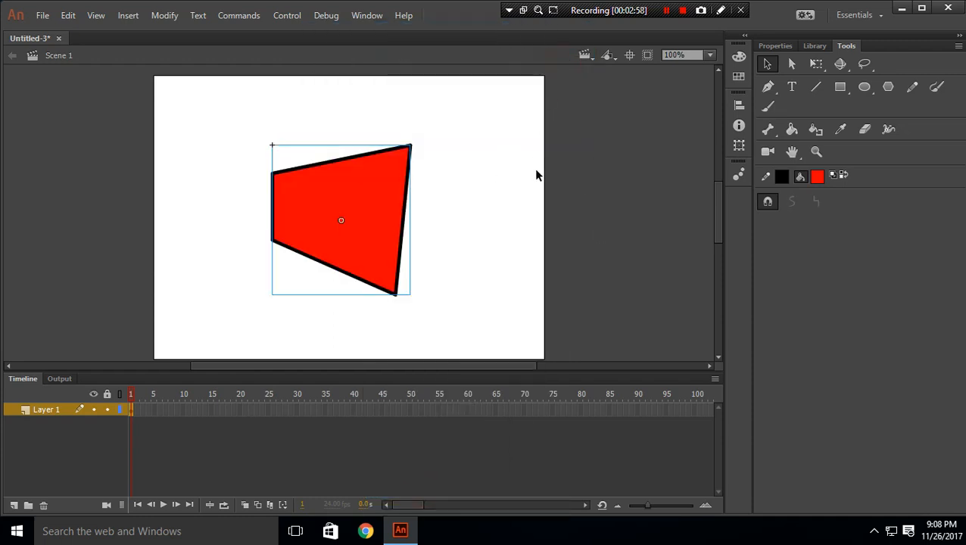
# Rotate the movie clip freely with the 3D Rotation tool, then turn it counterclockwise about its Z axis
pyautogui.click(840, 63)
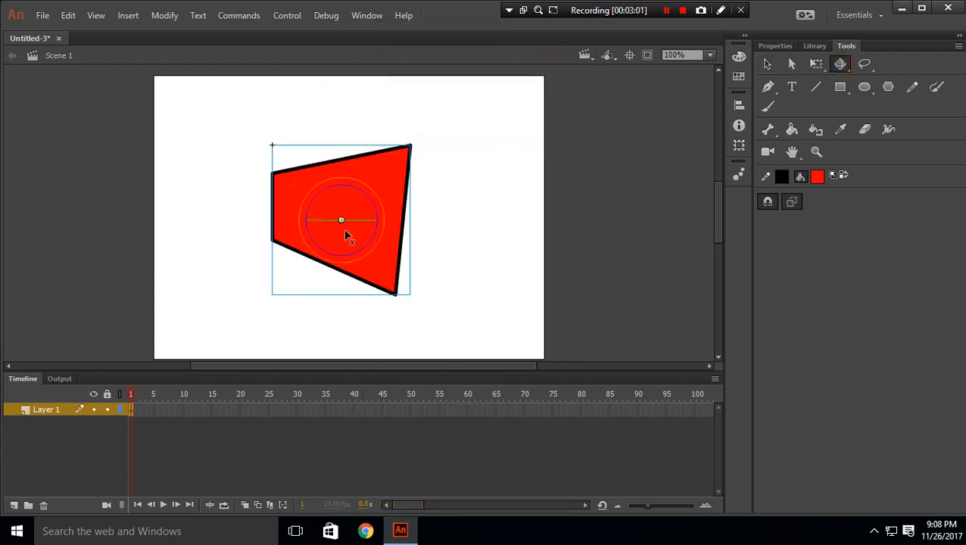
pyautogui.moveTo(350, 227); pyautogui.dragTo(339, 210)
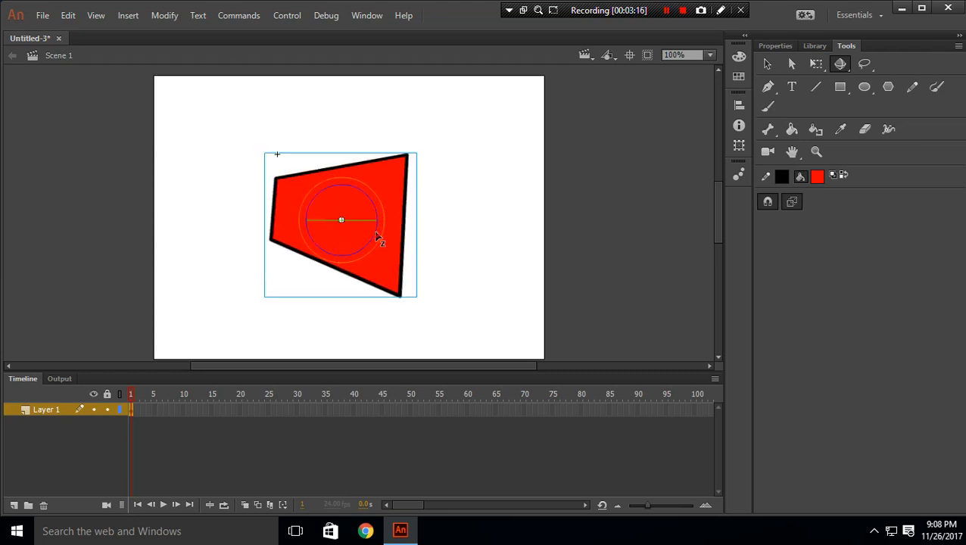
pyautogui.moveTo(376, 233); pyautogui.dragTo(393, 211)
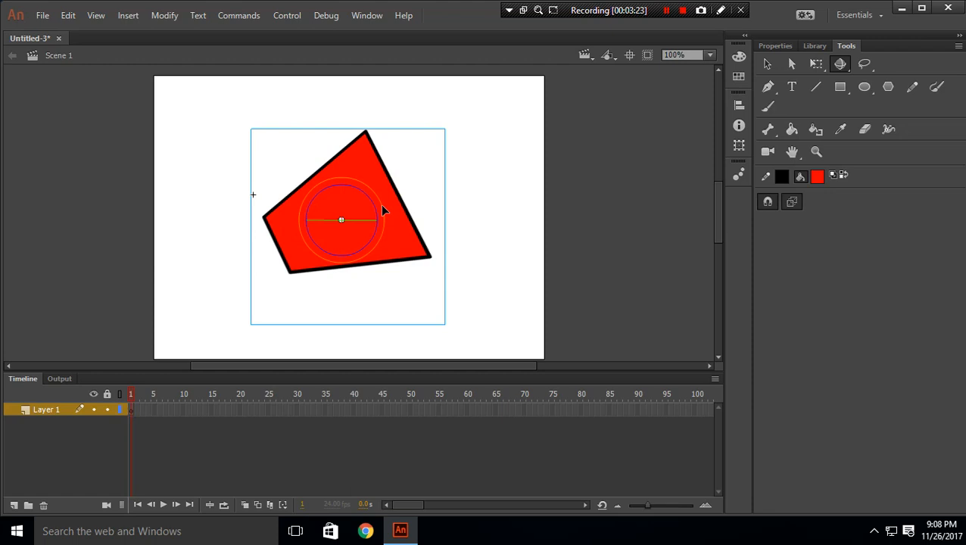
# Delete the rotated movie clip and draw a new red rectangle with a black outline near the middle of the stage
pyautogui.press('Delete')
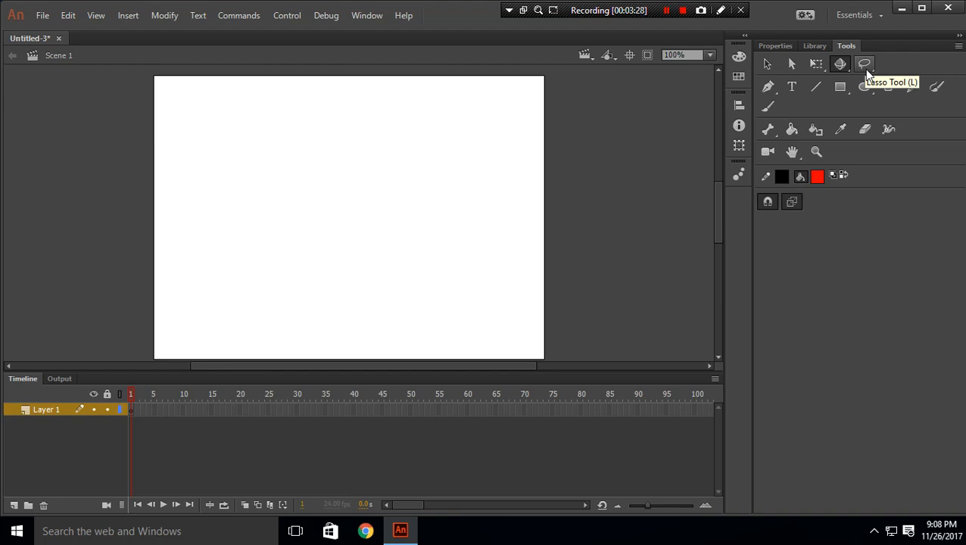
pyautogui.click(841, 89)
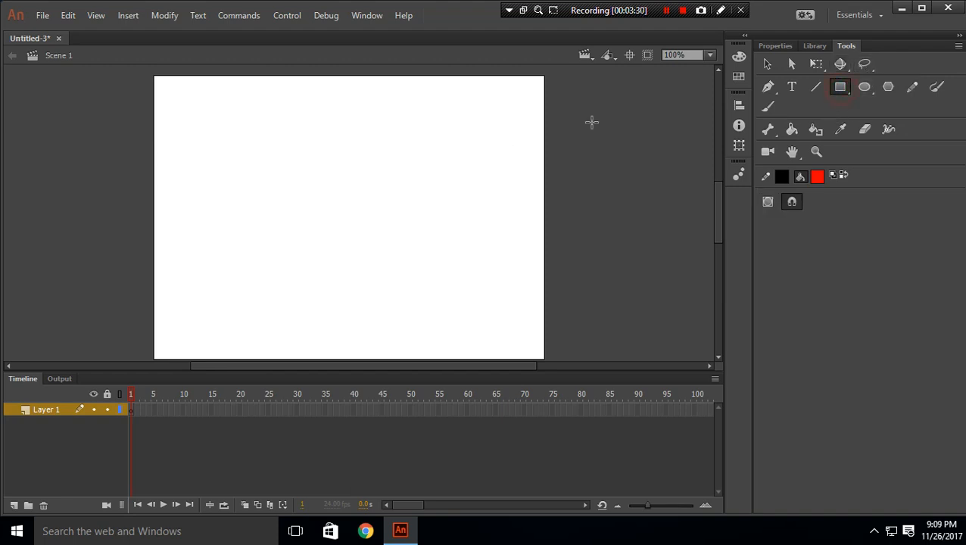
pyautogui.moveTo(304, 159)
pyautogui.mouseDown()
pyautogui.moveTo(343, 228)
pyautogui.moveTo(452, 257)
pyautogui.mouseUp()
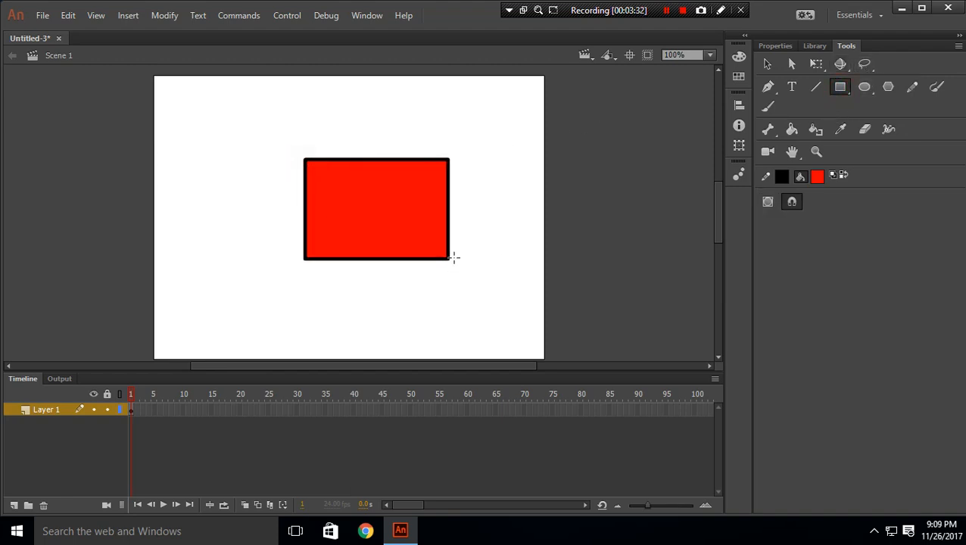
# Select an irregular area across the rectangle's right half with the Lasso tool and move it to the stage's upper-right corner
pyautogui.click(864, 64)
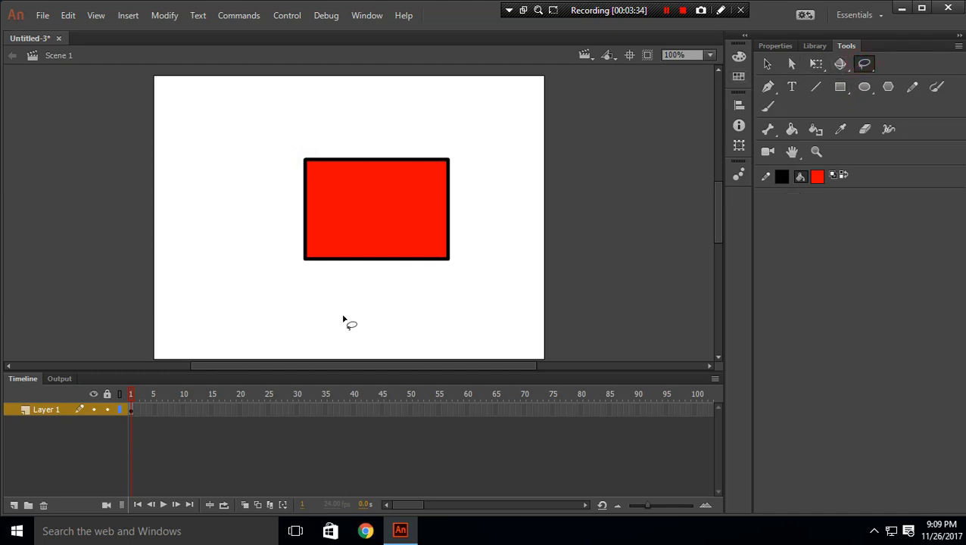
pyautogui.moveTo(394, 273)
pyautogui.mouseDown()
pyautogui.moveTo(379, 198)
pyautogui.moveTo(416, 216)
pyautogui.moveTo(416, 191)
pyautogui.moveTo(374, 183)
pyautogui.mouseUp()
pyautogui.moveTo(436, 176); pyautogui.dragTo(477, 220)
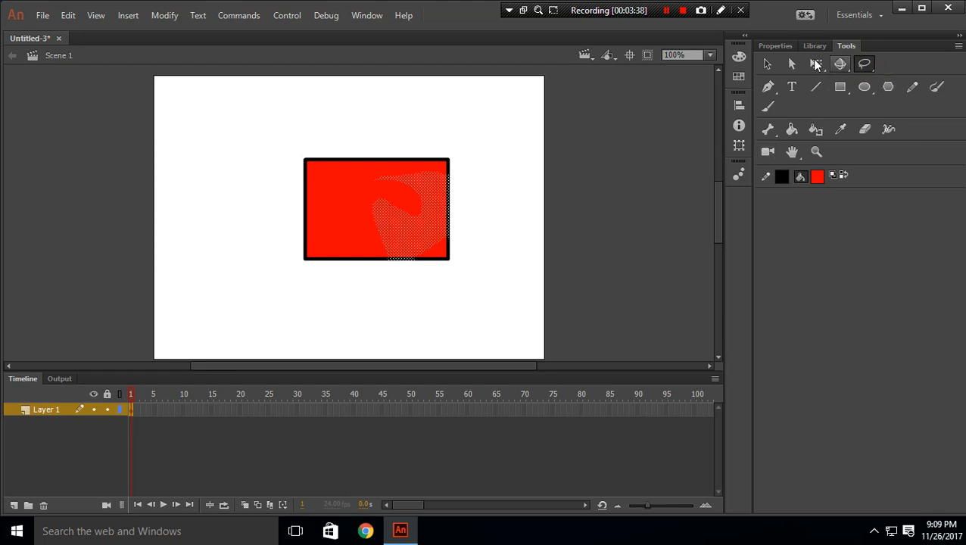
pyautogui.click(784, 47)
pyautogui.click(846, 45)
pyautogui.click(764, 64)
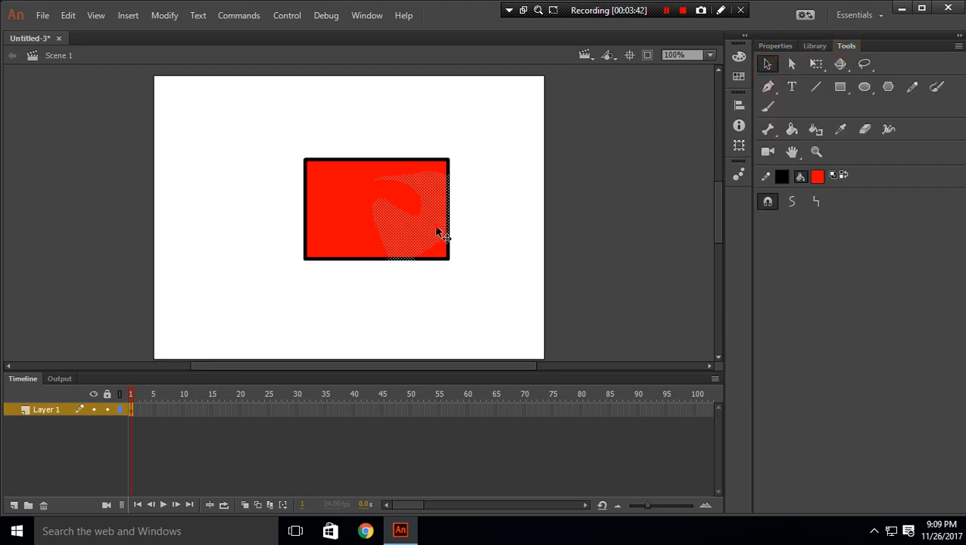
pyautogui.moveTo(436, 229)
pyautogui.mouseDown()
pyautogui.moveTo(560, 169)
pyautogui.moveTo(530, 184)
pyautogui.moveTo(520, 147)
pyautogui.mouseUp()
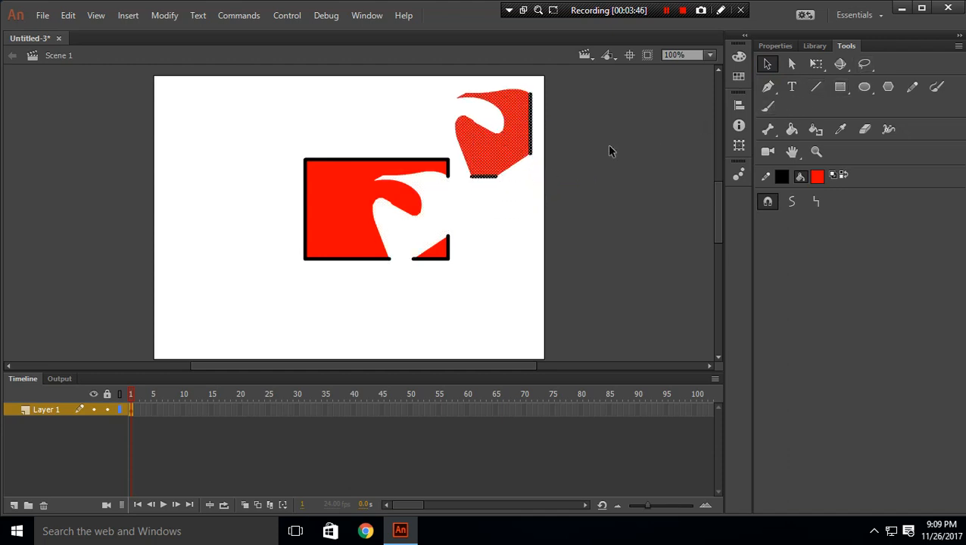
# Select both pieces of the cut rectangle and delete them from the stage
pyautogui.click(587, 181)
pyautogui.moveTo(280, 81); pyautogui.dragTo(569, 295)
pyautogui.press('Delete')
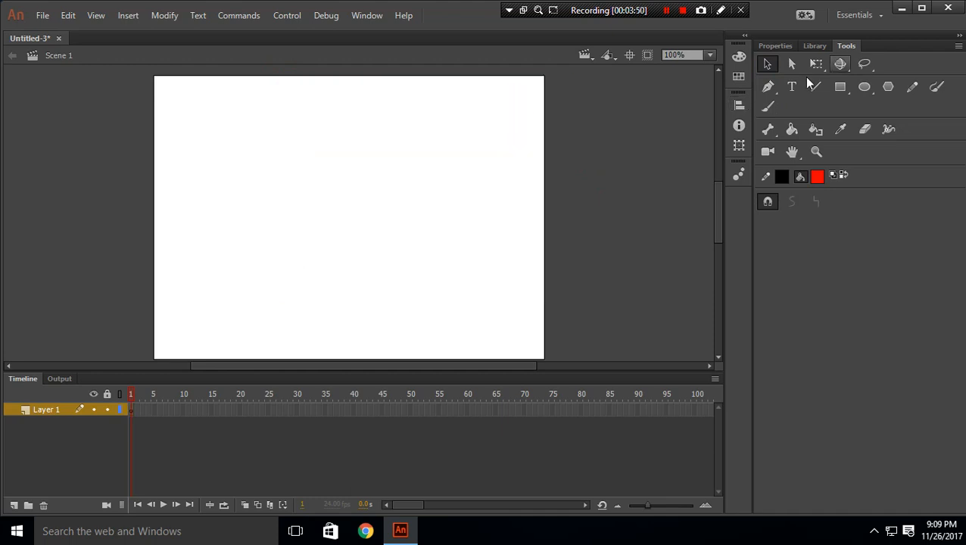
# Draw a short slanted black line in the right half of the stage with the Line tool
pyautogui.click(768, 88)
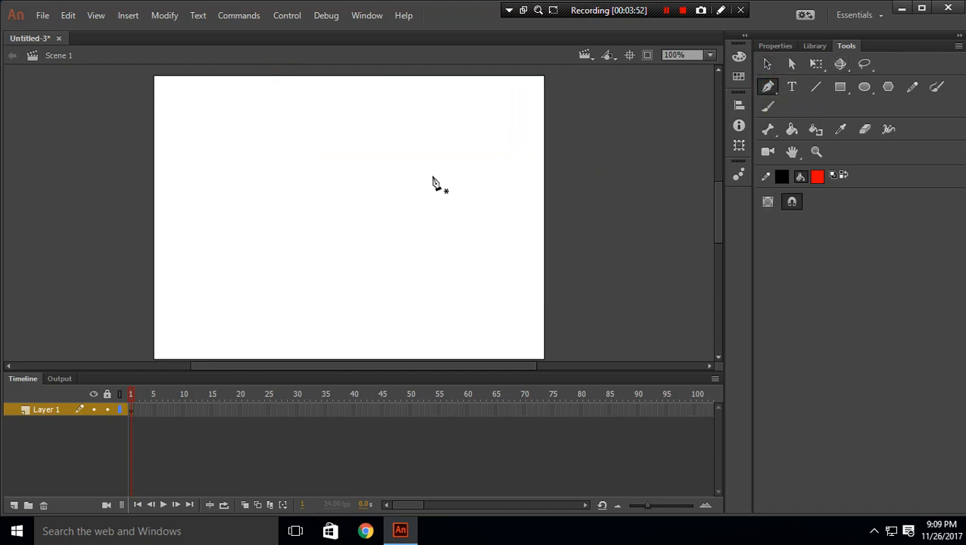
pyautogui.moveTo(283, 134); pyautogui.dragTo(380, 164)
pyautogui.click(816, 86)
pyautogui.moveTo(463, 154); pyautogui.dragTo(428, 231)
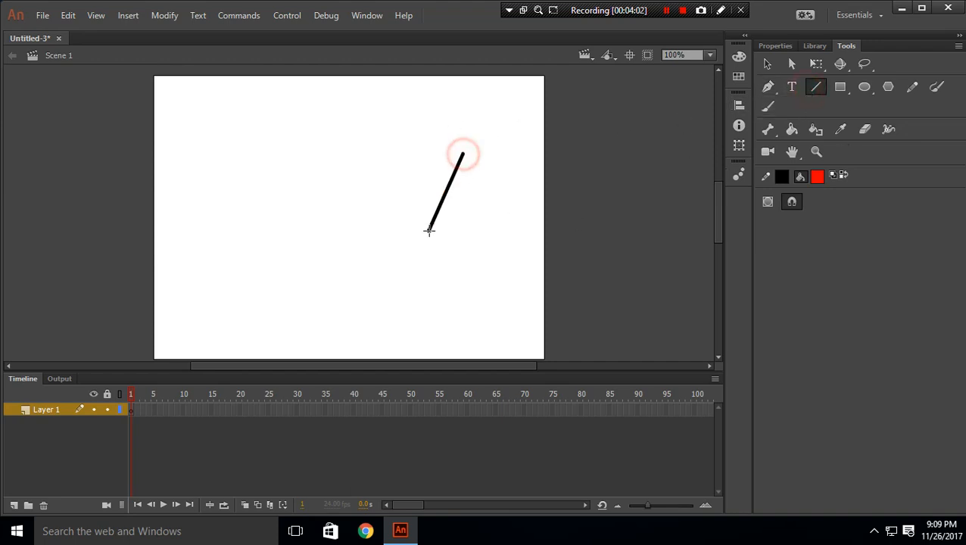
# Extend the slanted line from its upper end with a zigzag Pen path that finishes near the stage's upper-left corner
pyautogui.click(767, 86)
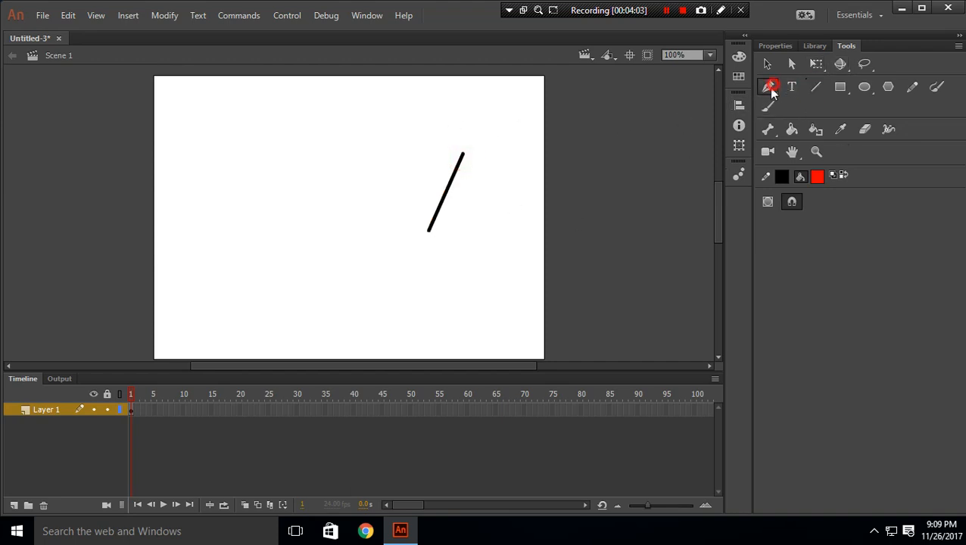
pyautogui.click(462, 156)
pyautogui.click(462, 155)
pyautogui.click(473, 209)
pyautogui.click(447, 225)
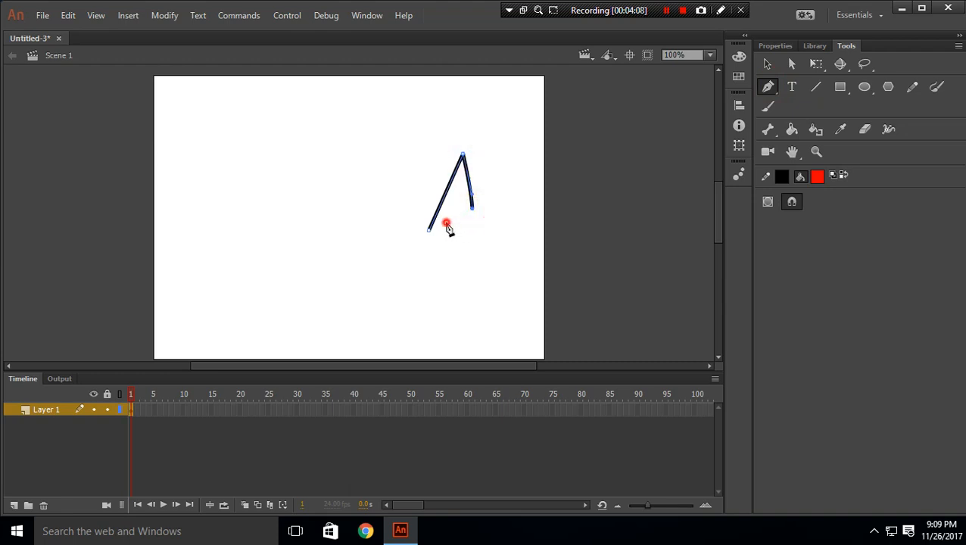
pyautogui.click(466, 259)
pyautogui.click(450, 277)
pyautogui.click(409, 252)
pyautogui.click(409, 213)
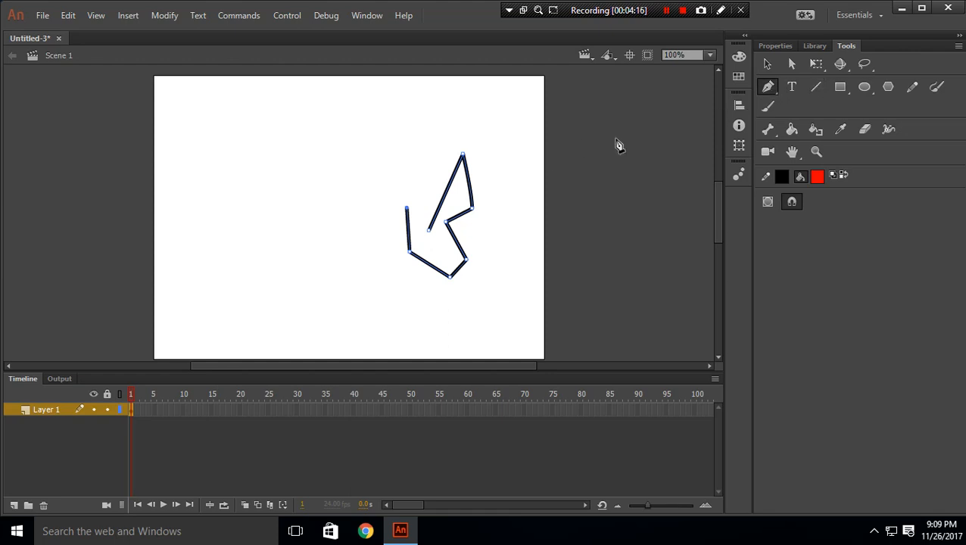
pyautogui.click(192, 132)
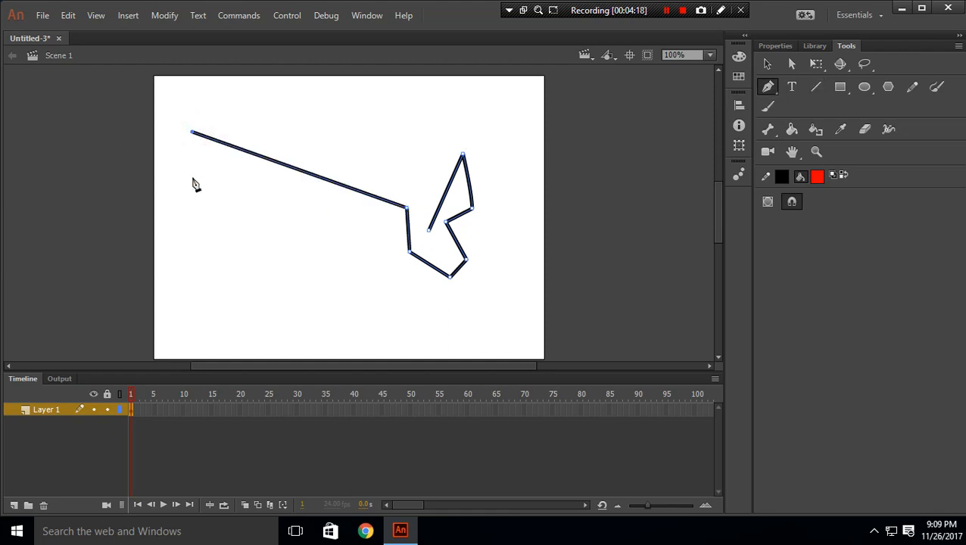
# Draw a letter W from straight Pen segments below the long line, in the left half of the stage
pyautogui.click(815, 89)
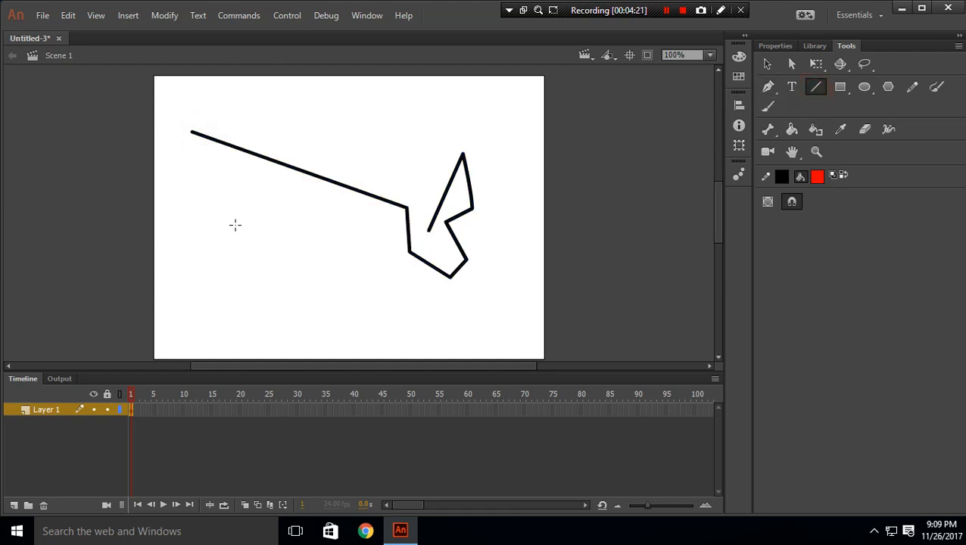
pyautogui.click(235, 227)
pyautogui.click(766, 86)
pyautogui.click(234, 226)
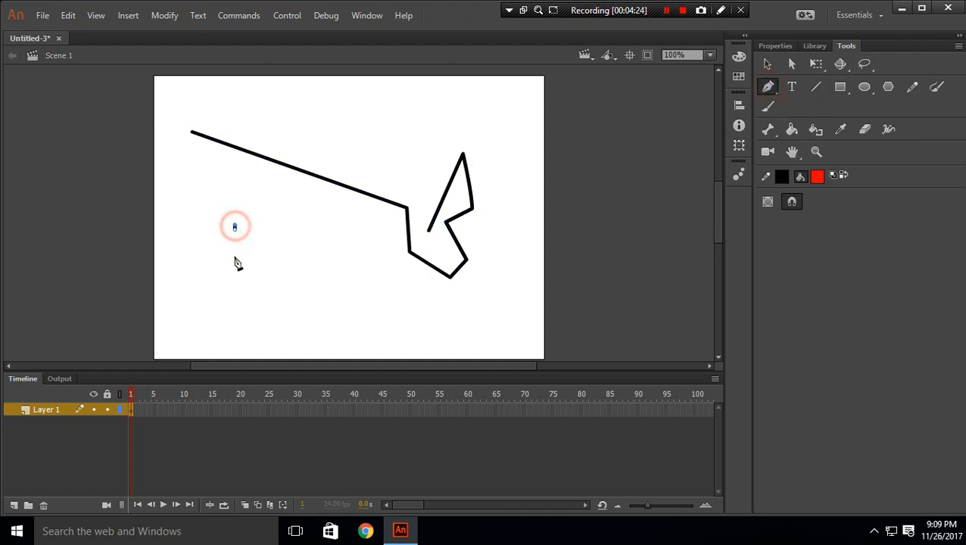
pyautogui.click(233, 273)
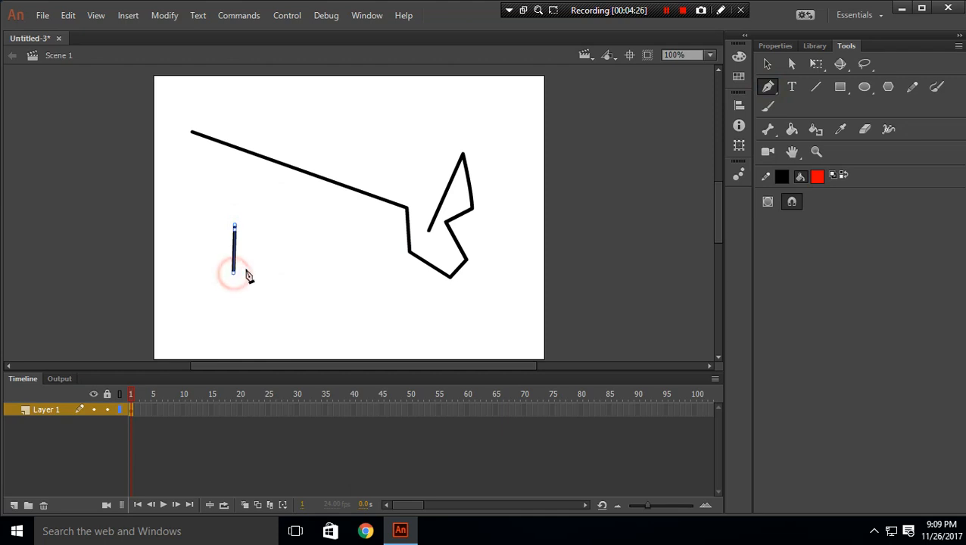
pyautogui.click(249, 258)
pyautogui.click(259, 270)
pyautogui.click(260, 225)
# Draw an angular letter o beside the W from a short vertical line and connected Pen segments
pyautogui.click(816, 86)
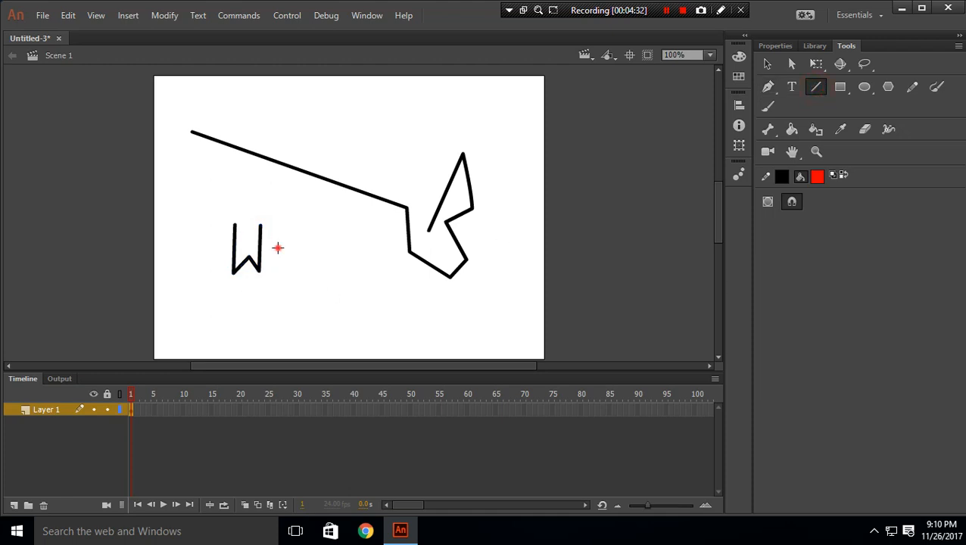
pyautogui.moveTo(278, 243); pyautogui.dragTo(278, 257)
pyautogui.click(768, 87)
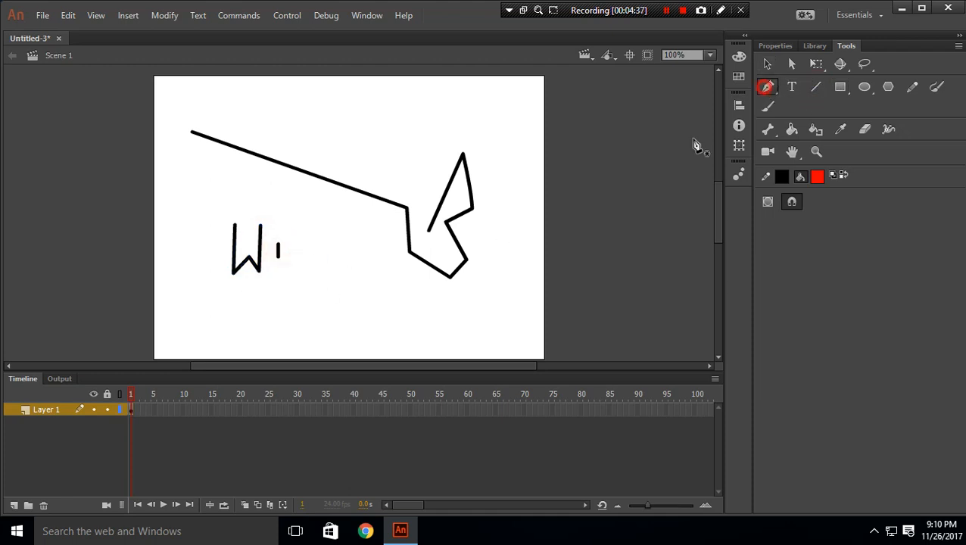
pyautogui.click(278, 248)
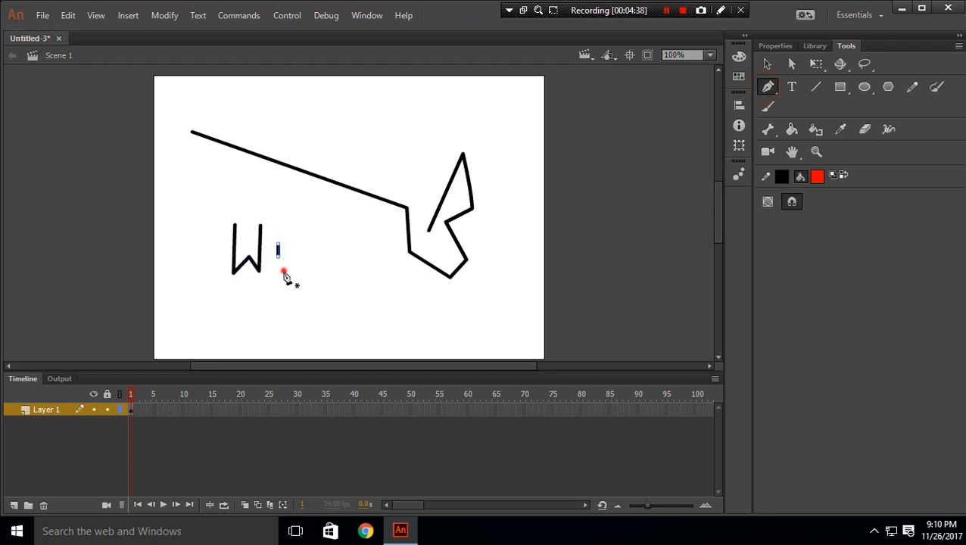
pyautogui.click(302, 272)
pyautogui.click(302, 257)
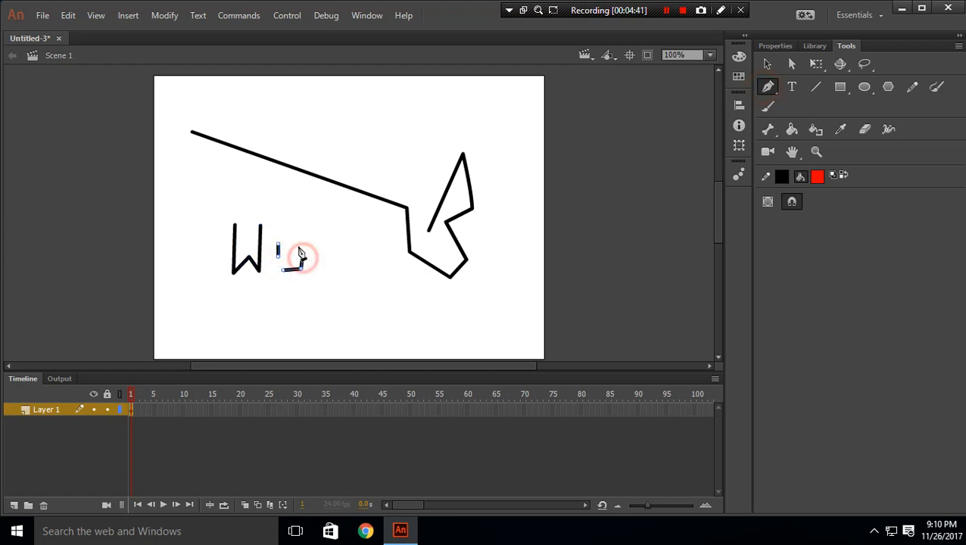
pyautogui.click(300, 246)
pyautogui.click(287, 239)
pyautogui.click(278, 252)
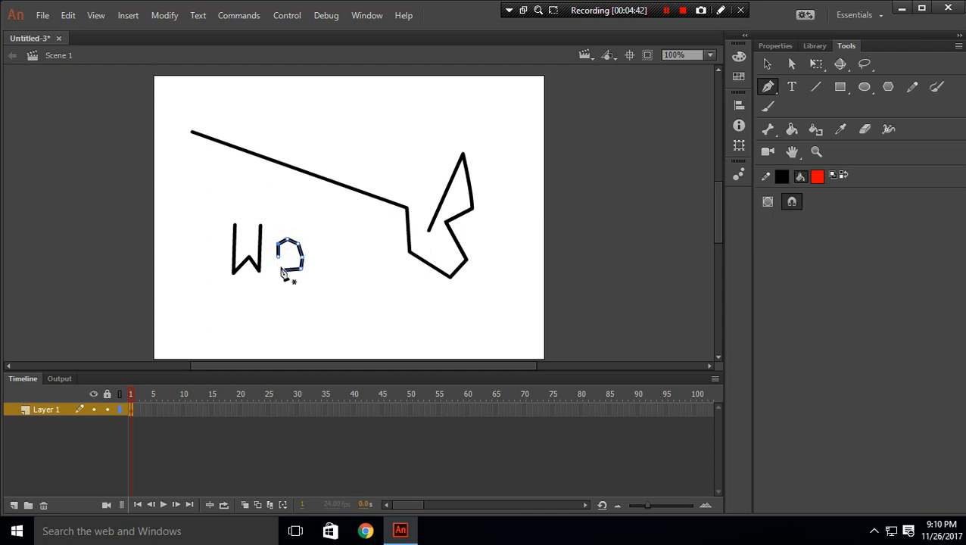
pyautogui.click(282, 269)
pyautogui.click(280, 269)
pyautogui.click(280, 262)
pyautogui.click(283, 270)
pyautogui.click(300, 268)
# Add the text "gfhjf" above the long line with the Text tool and view its character properties
pyautogui.click(793, 86)
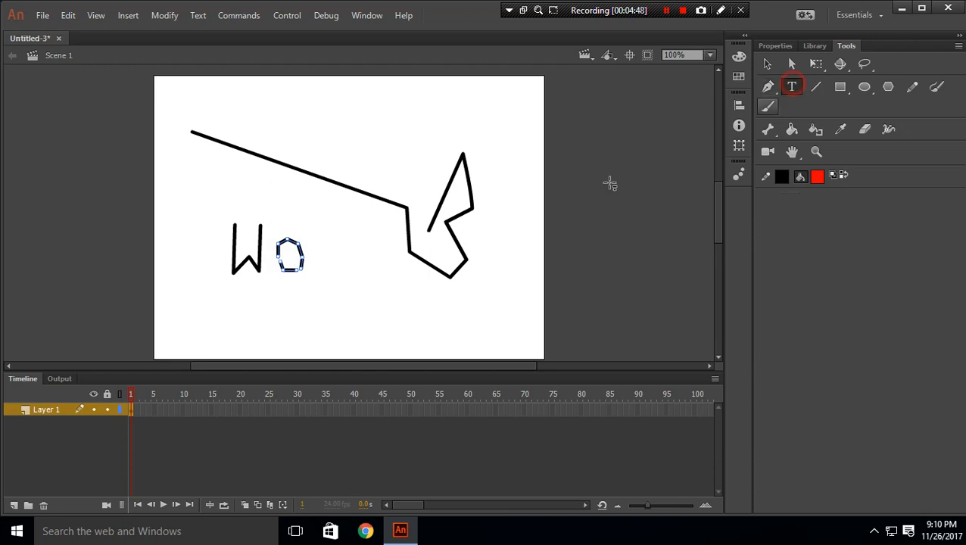
pyautogui.click(321, 131)
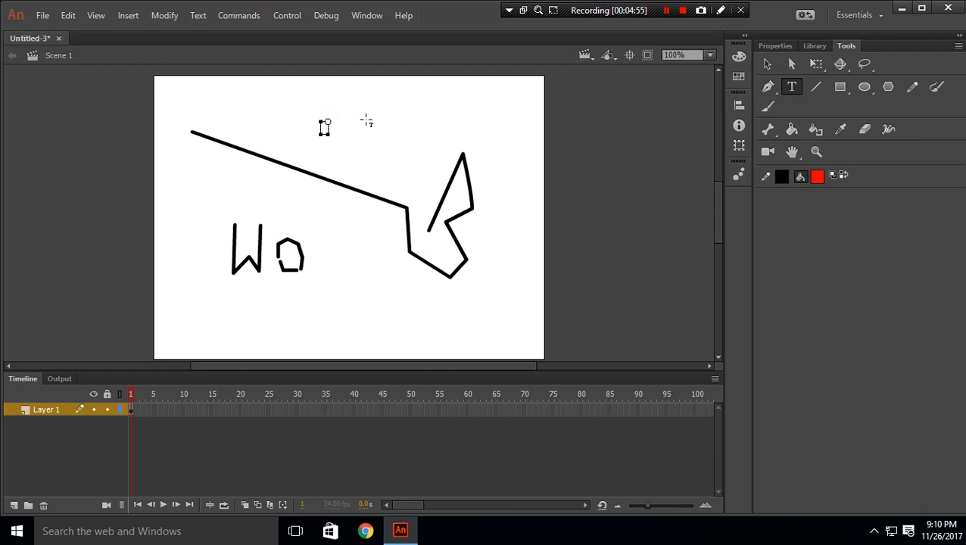
pyautogui.write('gfhjf')
pyautogui.click(775, 46)
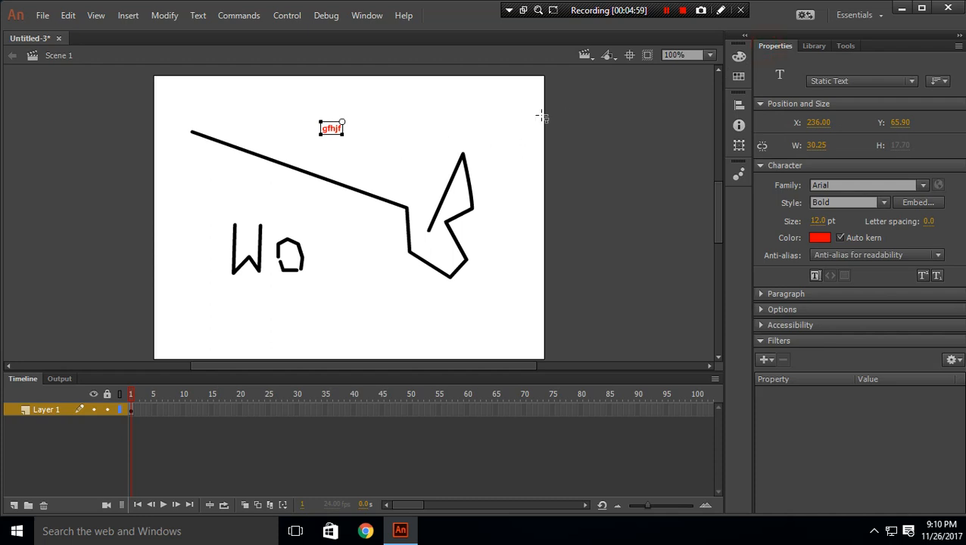
pyautogui.click(844, 46)
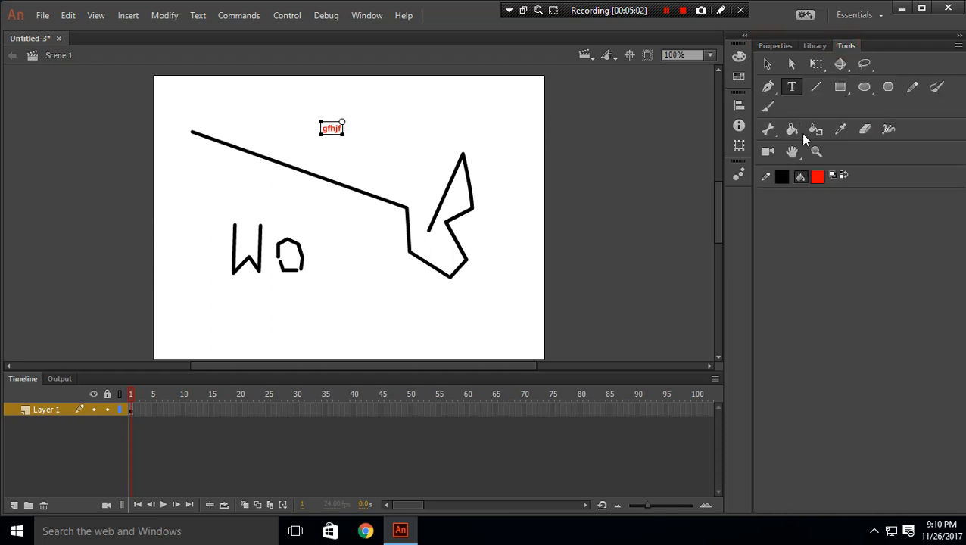
# Draw three separate slanted lines down the stage's right side and reshape the uppermost one into a longer curve
pyautogui.click(816, 86)
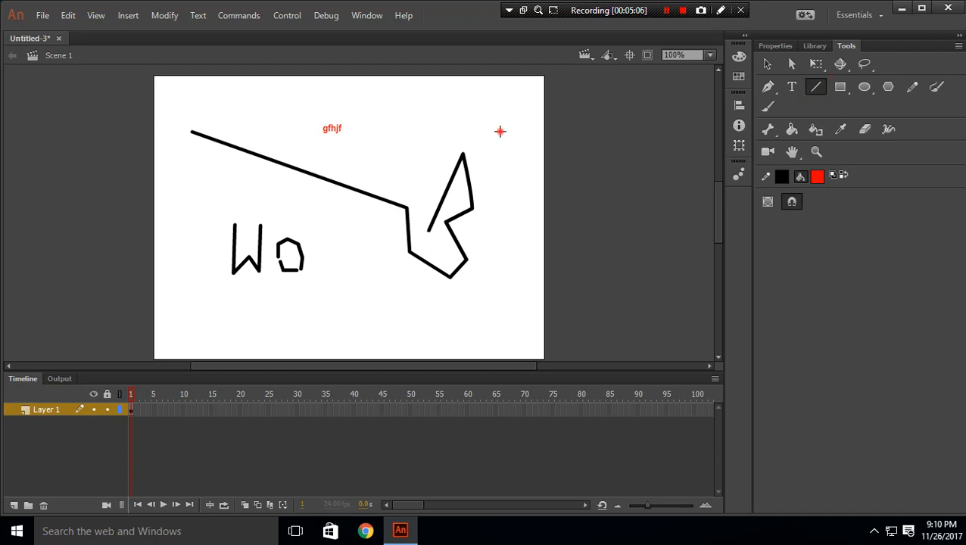
pyautogui.moveTo(499, 131); pyautogui.dragTo(511, 171)
pyautogui.moveTo(523, 214)
pyautogui.mouseDown()
pyautogui.moveTo(497, 265)
pyautogui.moveTo(515, 326)
pyautogui.mouseUp()
pyautogui.click(767, 63)
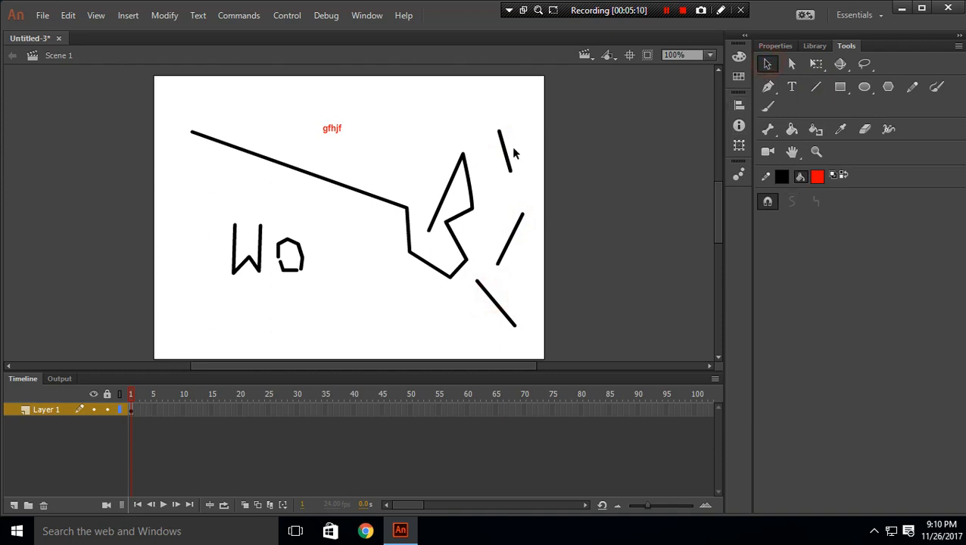
pyautogui.moveTo(506, 153); pyautogui.dragTo(505, 195)
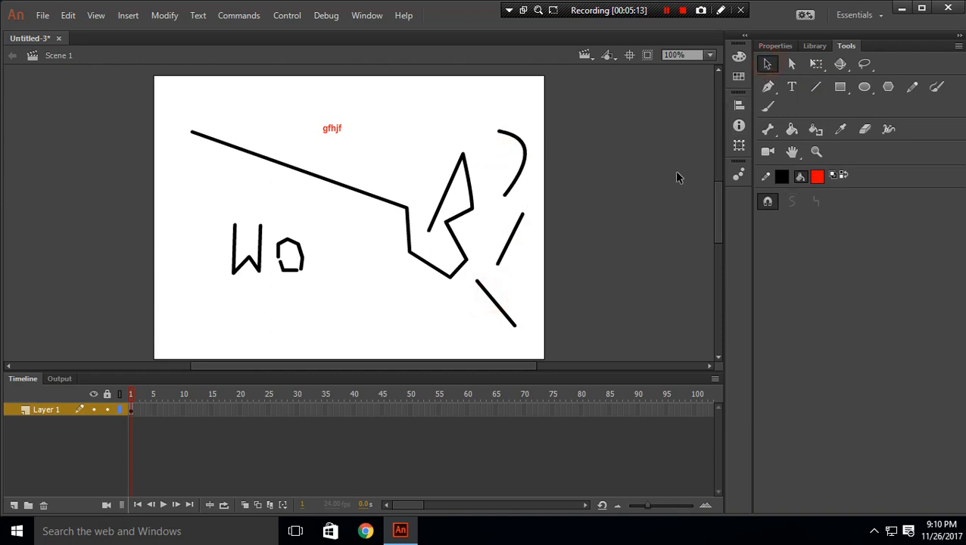
# Draw a red rectangle with a black outline below the long line and a red square beneath it
pyautogui.click(842, 87)
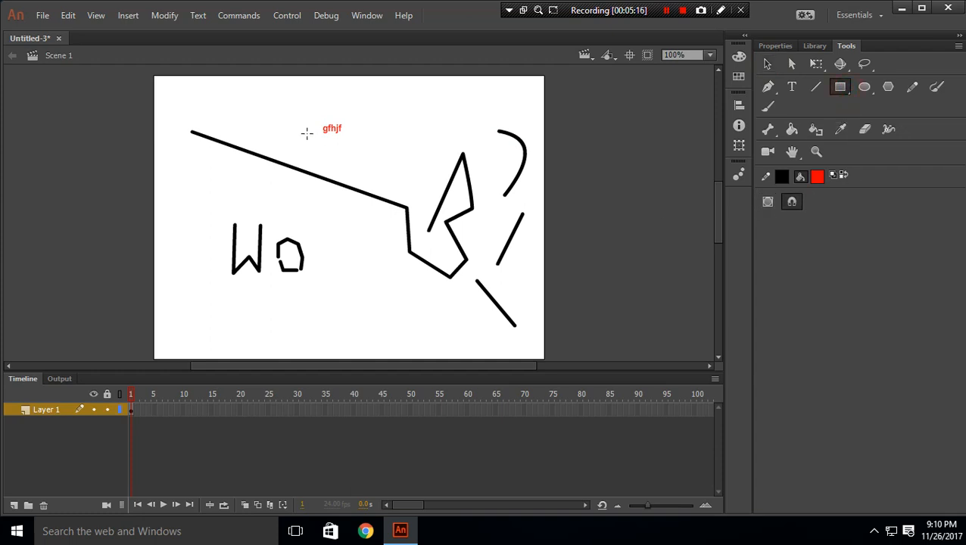
pyautogui.moveTo(300, 195); pyautogui.dragTo(370, 249)
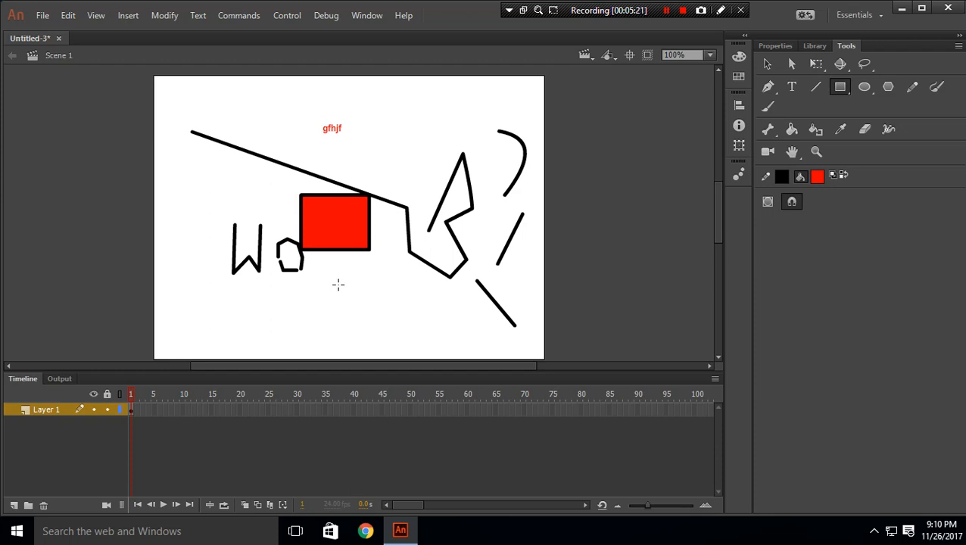
pyautogui.moveTo(338, 283); pyautogui.dragTo(404, 348)
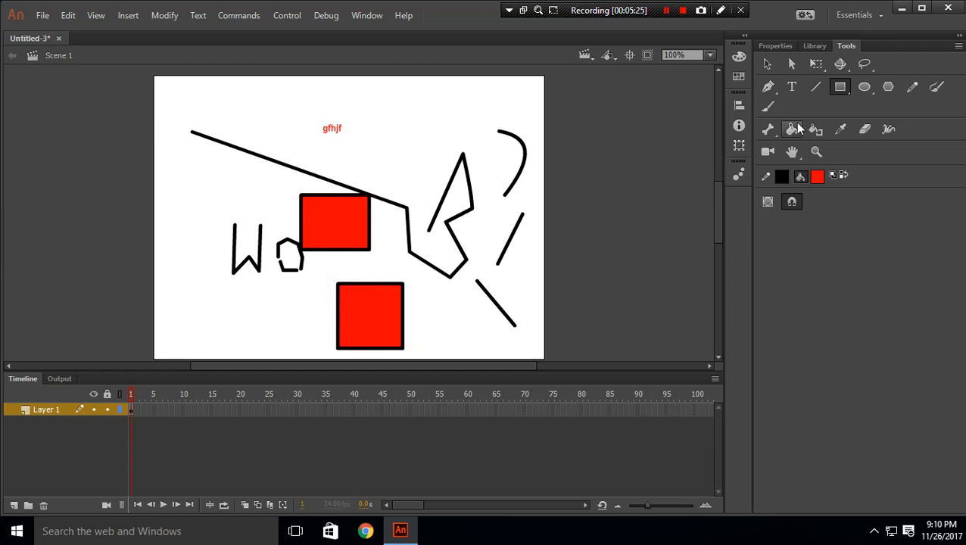
# Draw a wide red ellipse and a red circle in the upper right of the stage, and a red pentagon near its upper-left corner
pyautogui.click(866, 88)
pyautogui.moveTo(390, 92)
pyautogui.mouseDown()
pyautogui.moveTo(407, 108)
pyautogui.moveTo(506, 121)
pyautogui.mouseUp()
pyautogui.moveTo(358, 127)
pyautogui.mouseDown()
pyautogui.moveTo(370, 158)
pyautogui.moveTo(419, 190)
pyautogui.mouseUp()
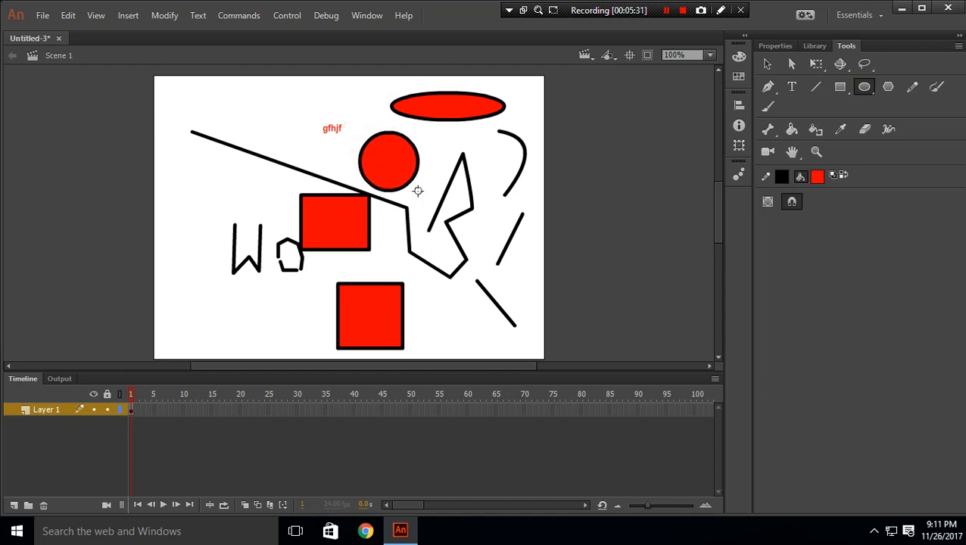
pyautogui.click(888, 88)
pyautogui.moveTo(218, 93); pyautogui.dragTo(218, 72)
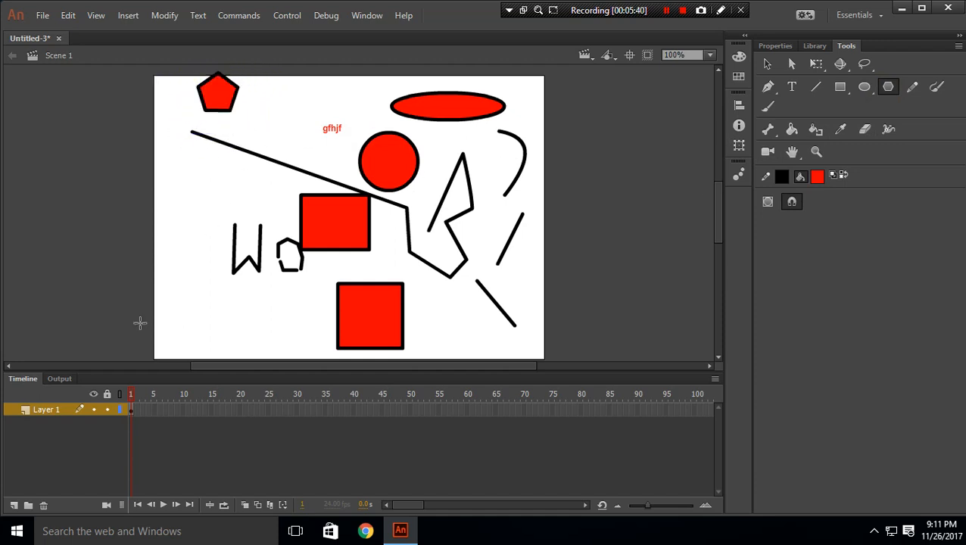
# Draw Pencil strokes left of the W: an angular S shape, and a long near-horizontal line with a short vertical one below
pyautogui.click(913, 89)
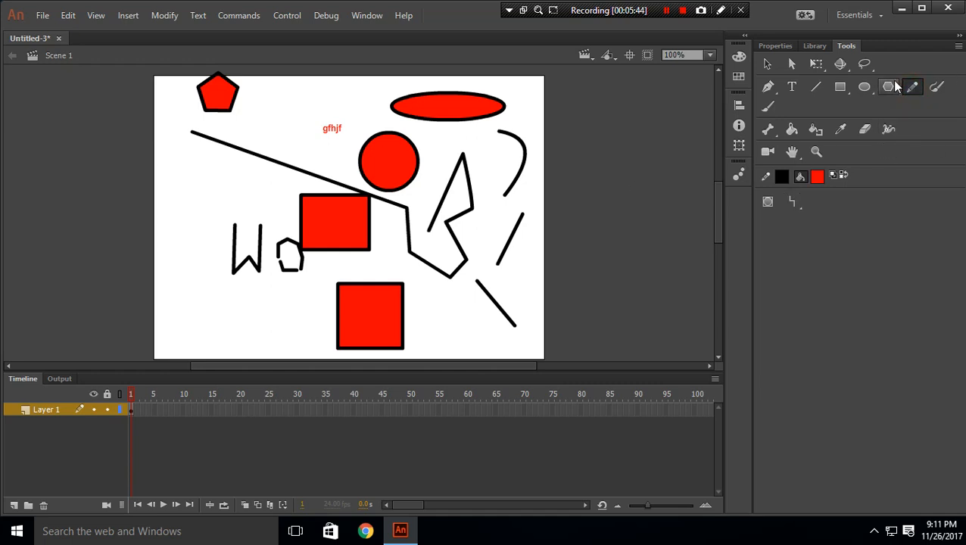
pyautogui.moveTo(219, 177)
pyautogui.mouseDown()
pyautogui.moveTo(209, 224)
pyautogui.moveTo(194, 237)
pyautogui.mouseUp()
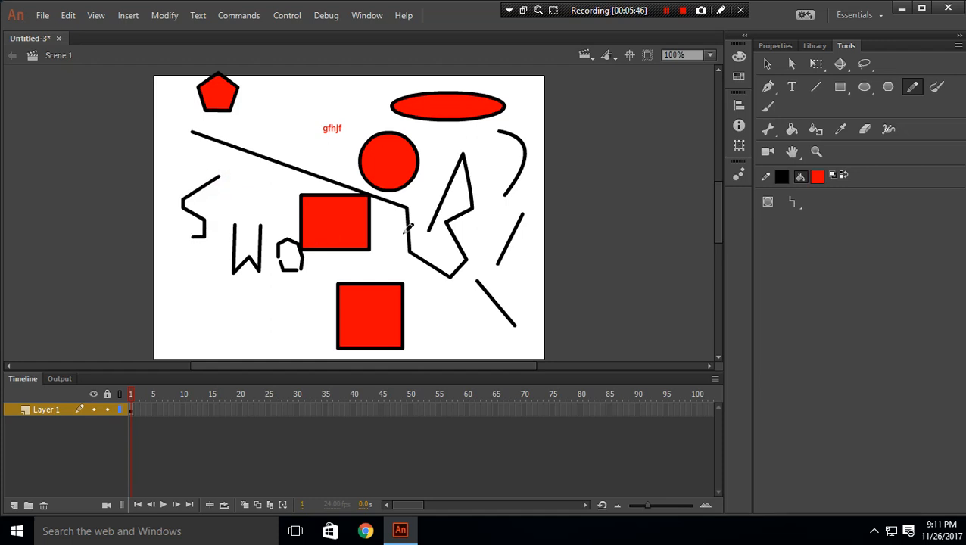
pyautogui.moveTo(175, 300)
pyautogui.mouseDown()
pyautogui.moveTo(283, 309)
pyautogui.moveTo(242, 313)
pyautogui.moveTo(240, 342)
pyautogui.mouseUp()
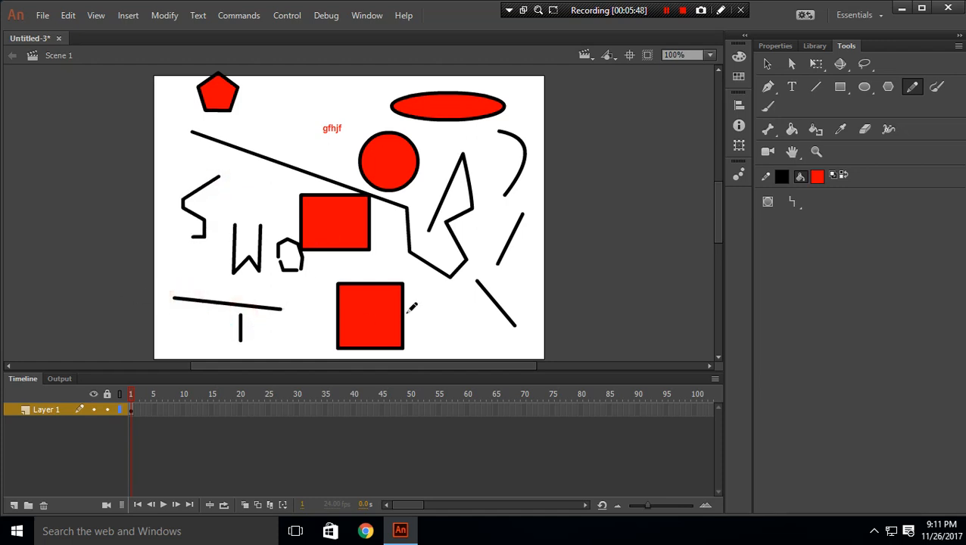
# Draw two black curves around the long line with the Paint Brush and red wavy strokes along the stage's right edge with the Brush
pyautogui.click(936, 89)
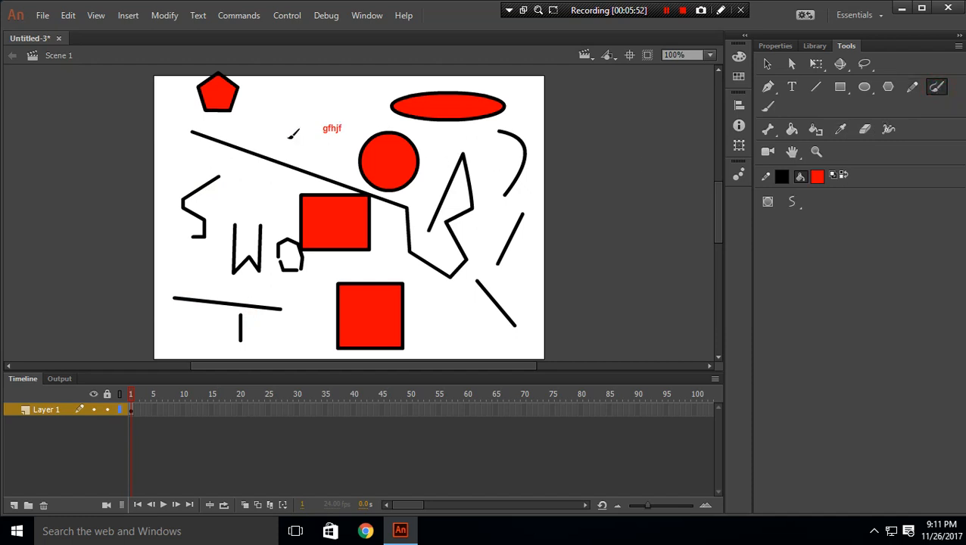
pyautogui.moveTo(270, 122)
pyautogui.mouseDown()
pyautogui.moveTo(279, 154)
pyautogui.moveTo(298, 162)
pyautogui.mouseUp()
pyautogui.moveTo(242, 178); pyautogui.dragTo(285, 209)
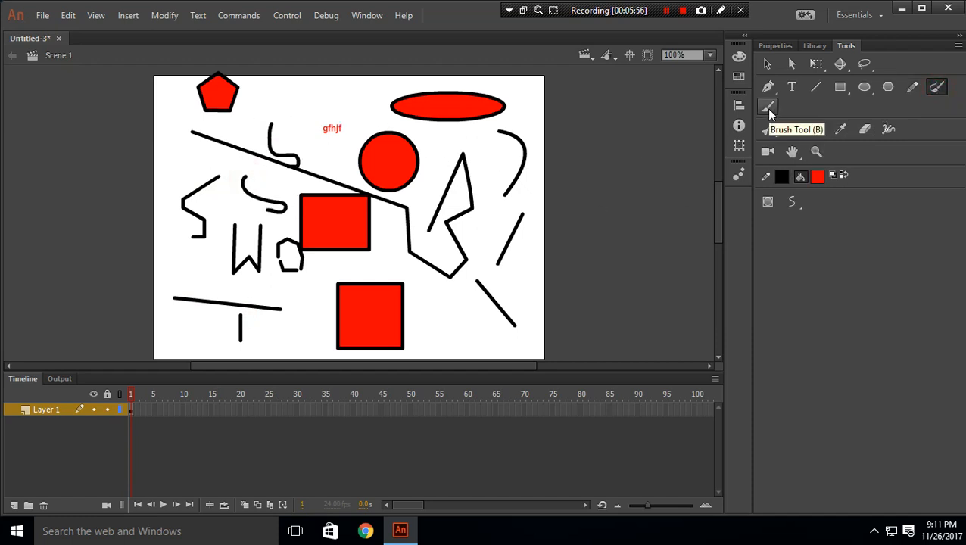
pyautogui.click(769, 111)
pyautogui.moveTo(533, 180)
pyautogui.mouseDown()
pyautogui.moveTo(545, 229)
pyautogui.moveTo(523, 270)
pyautogui.moveTo(542, 306)
pyautogui.mouseUp()
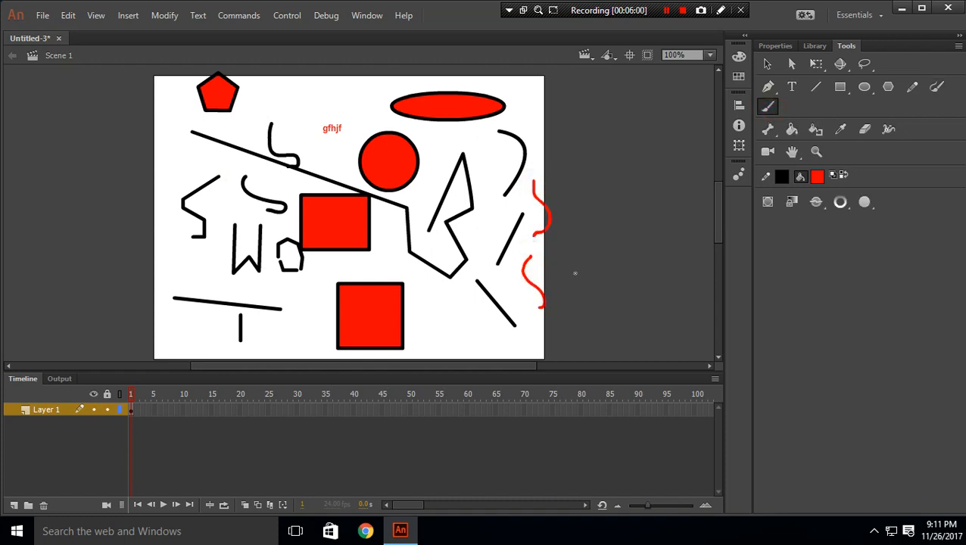
# Clear the whole stage, and draw a black S with the Paint Brush and a red S beside it with the Brush
pyautogui.hotkey('ctrl', 'a')
pyautogui.press('Delete')
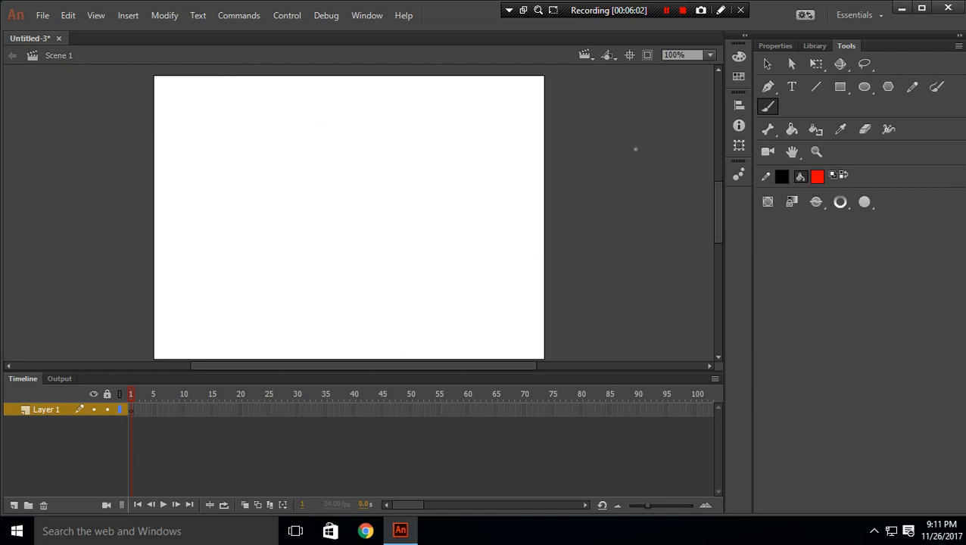
pyautogui.click(936, 88)
pyautogui.moveTo(265, 109)
pyautogui.mouseDown()
pyautogui.moveTo(255, 181)
pyautogui.moveTo(228, 215)
pyautogui.mouseUp()
pyautogui.click(766, 107)
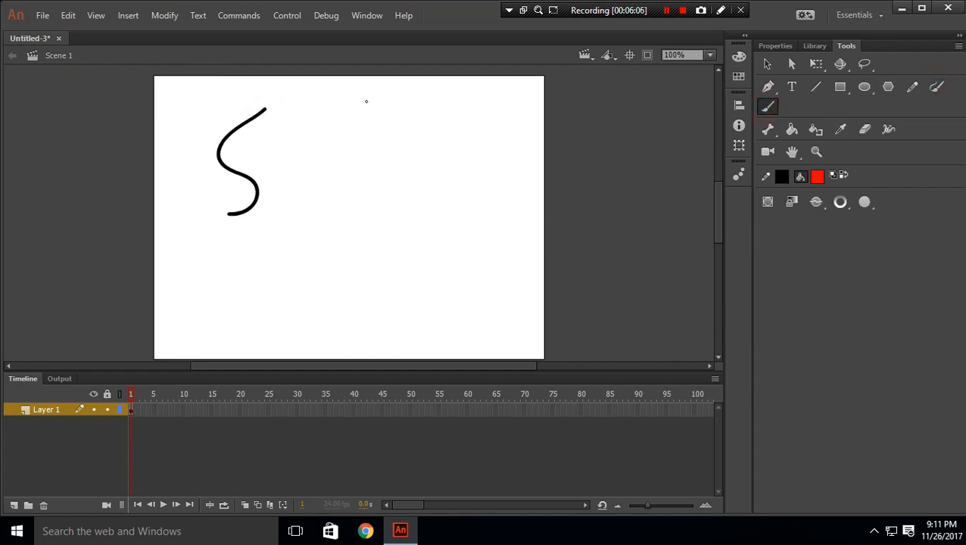
pyautogui.moveTo(355, 111)
pyautogui.mouseDown()
pyautogui.moveTo(323, 126)
pyautogui.moveTo(333, 210)
pyautogui.mouseUp()
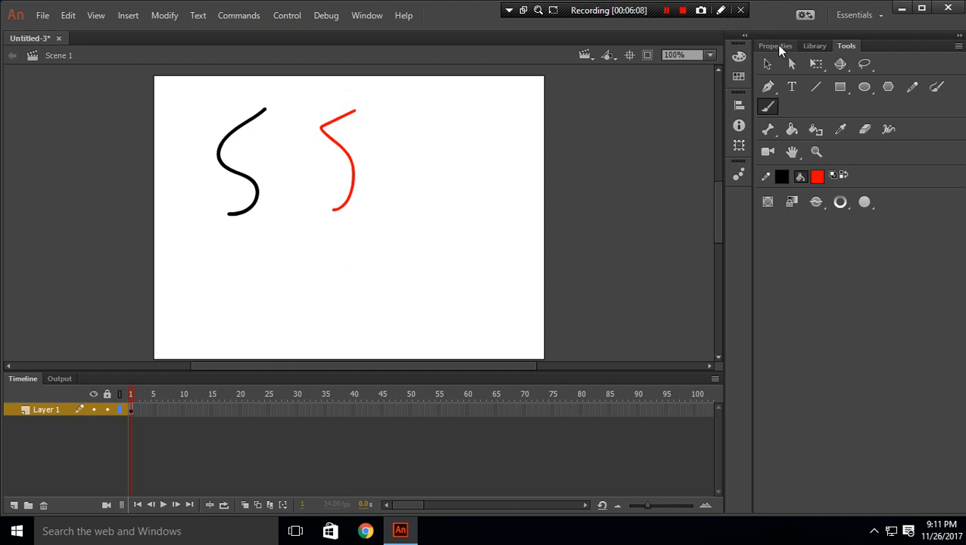
# Examine the Brush tool's properties and compare the stroke and fill properties of the black S and the red S
pyautogui.click(776, 46)
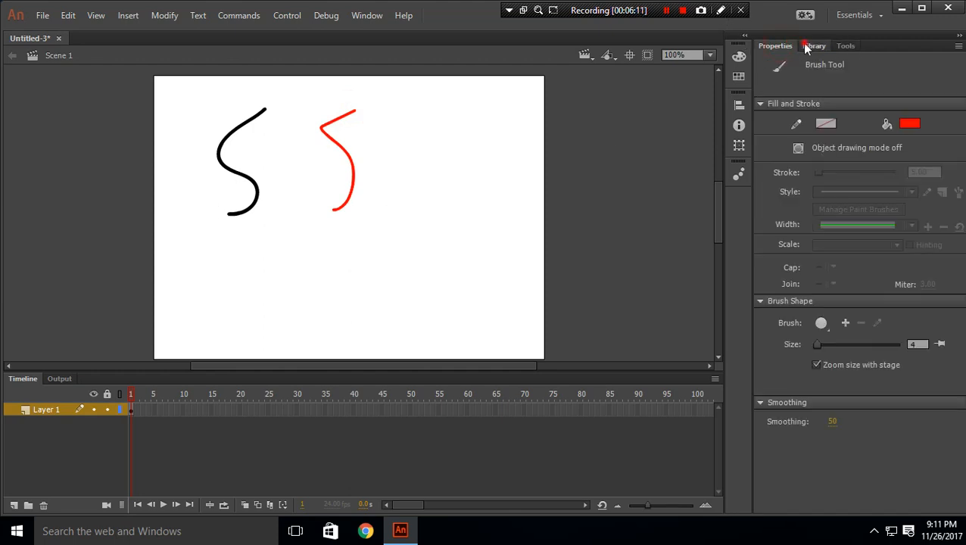
pyautogui.click(845, 45)
pyautogui.click(766, 63)
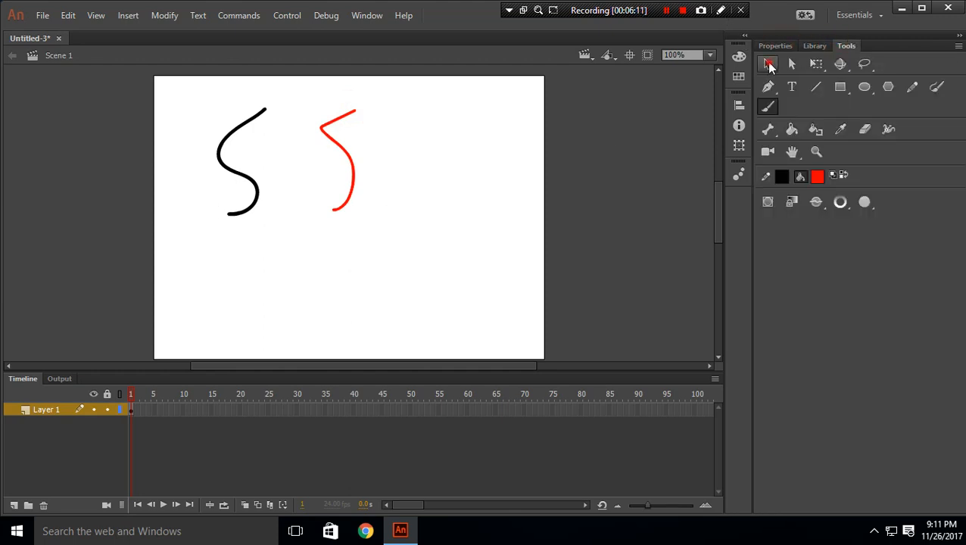
pyautogui.click(251, 183)
pyautogui.doubleClick(249, 179)
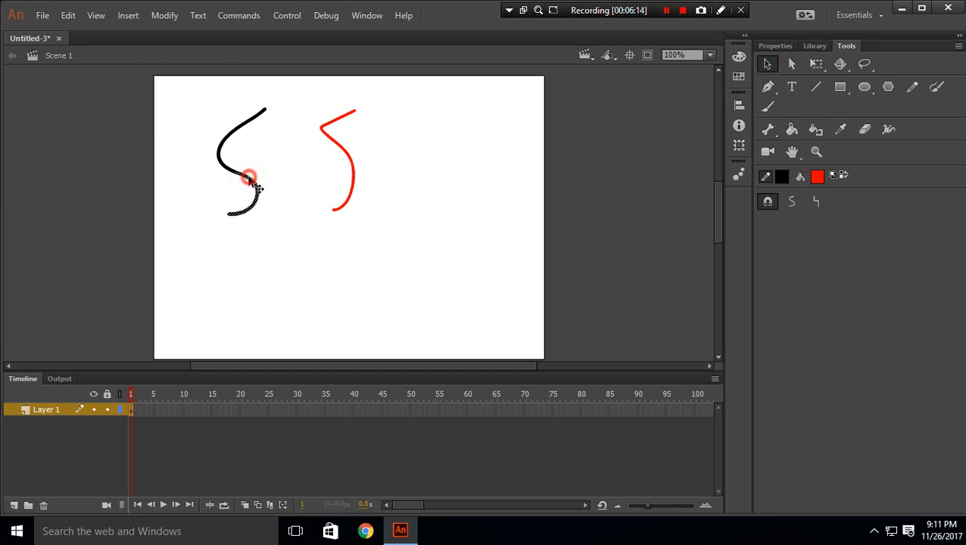
pyautogui.click(775, 45)
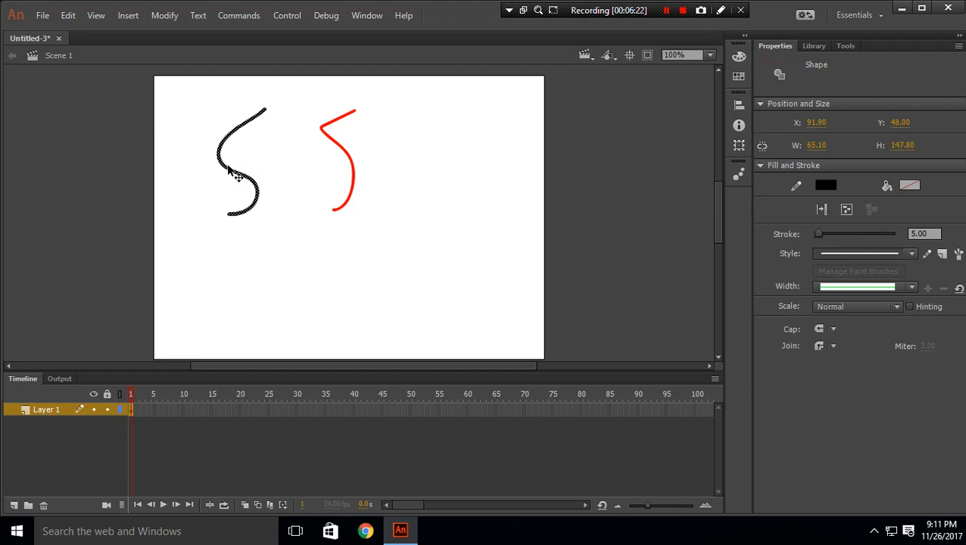
pyautogui.click(351, 159)
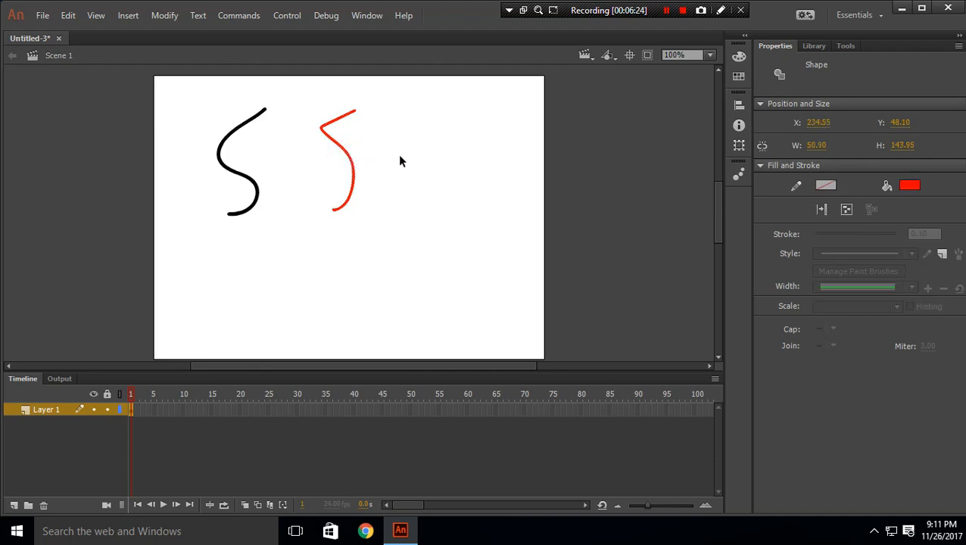
pyautogui.click(250, 179)
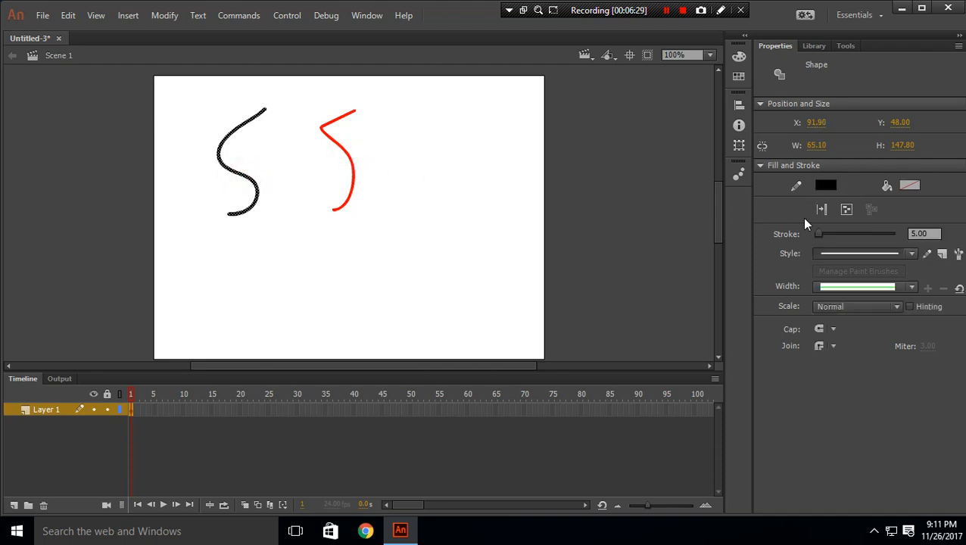
# Set the black S's stroke size to 6.80 and check the stroke options of the red S
pyautogui.moveTo(822, 237); pyautogui.dragTo(823, 243)
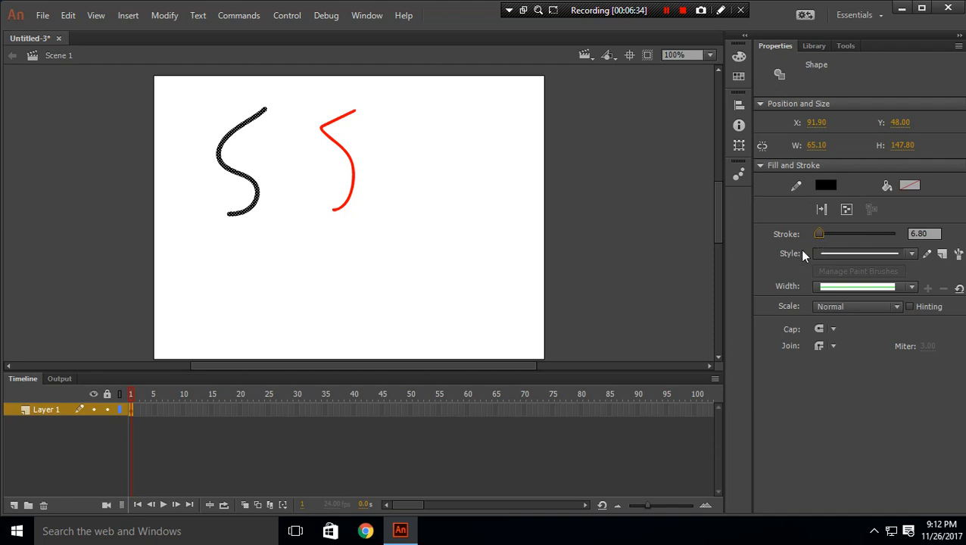
pyautogui.click(353, 180)
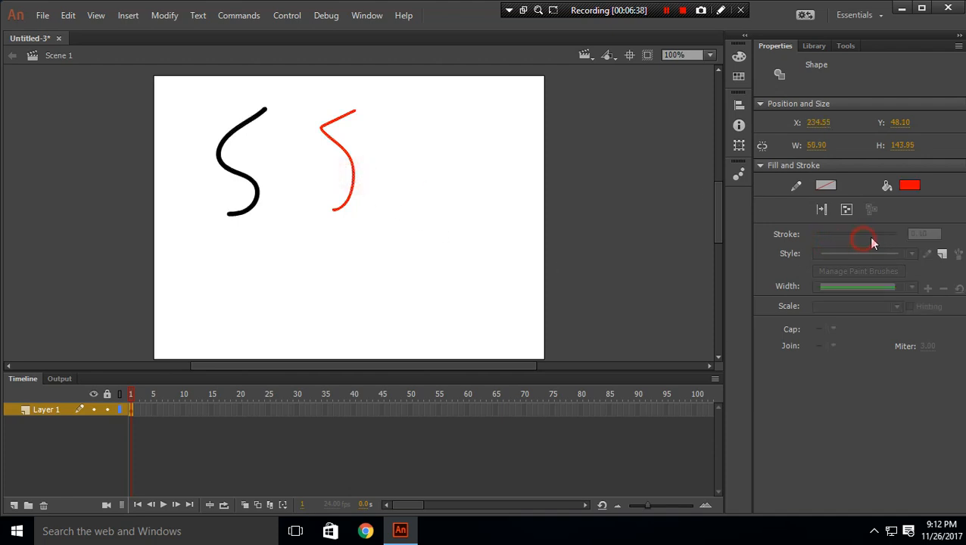
pyautogui.click(816, 46)
pyautogui.click(847, 46)
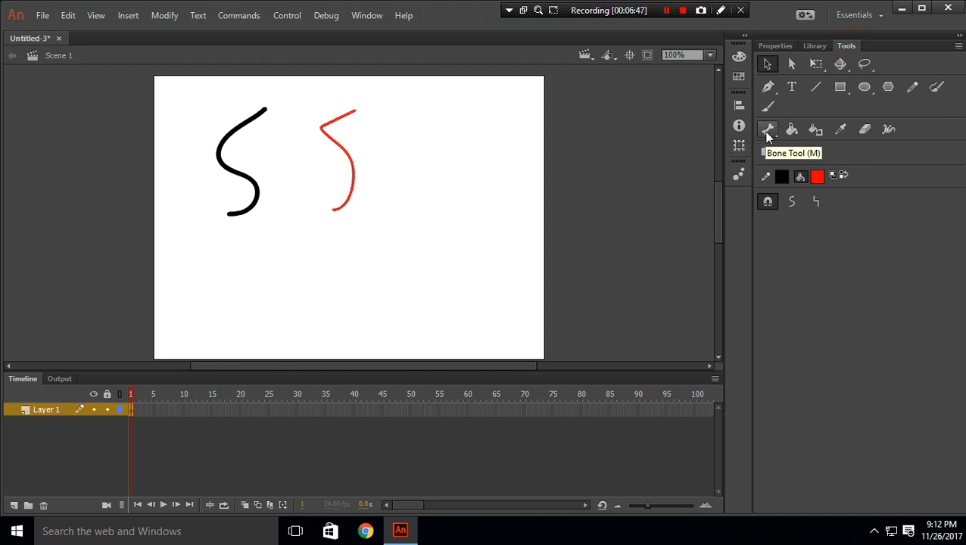
# Delete both S shapes and draw a red stick figure with head, body, arms and legs using the Brush
pyautogui.moveTo(177, 89); pyautogui.dragTo(420, 263)
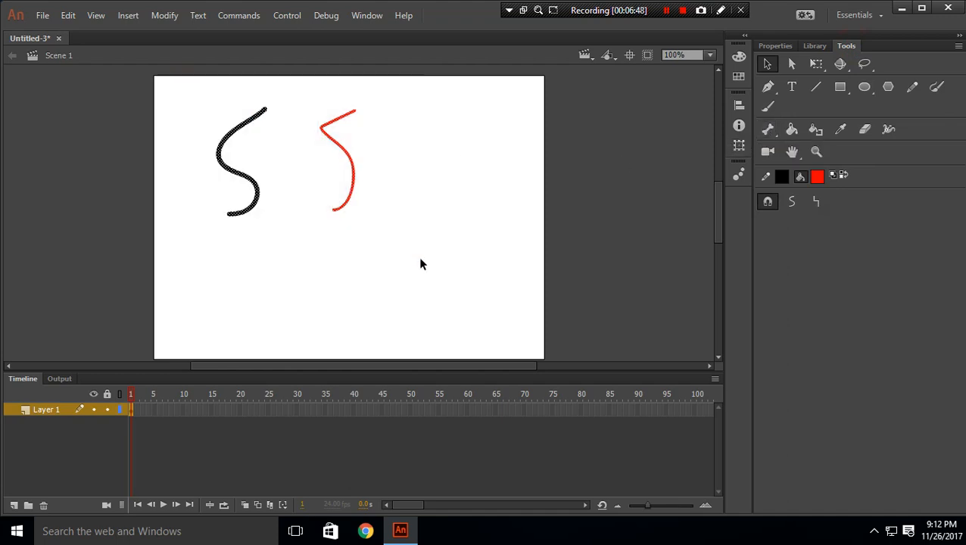
pyautogui.press('Delete')
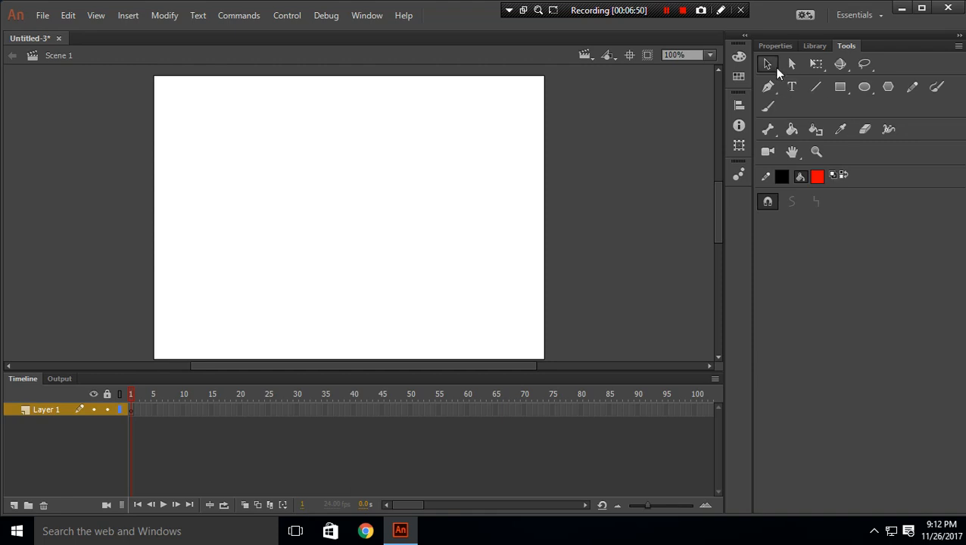
pyautogui.click(766, 108)
pyautogui.moveTo(329, 160)
pyautogui.mouseDown()
pyautogui.moveTo(309, 189)
pyautogui.moveTo(353, 196)
pyautogui.moveTo(348, 163)
pyautogui.moveTo(326, 160)
pyautogui.mouseUp()
pyautogui.moveTo(333, 199); pyautogui.dragTo(316, 355)
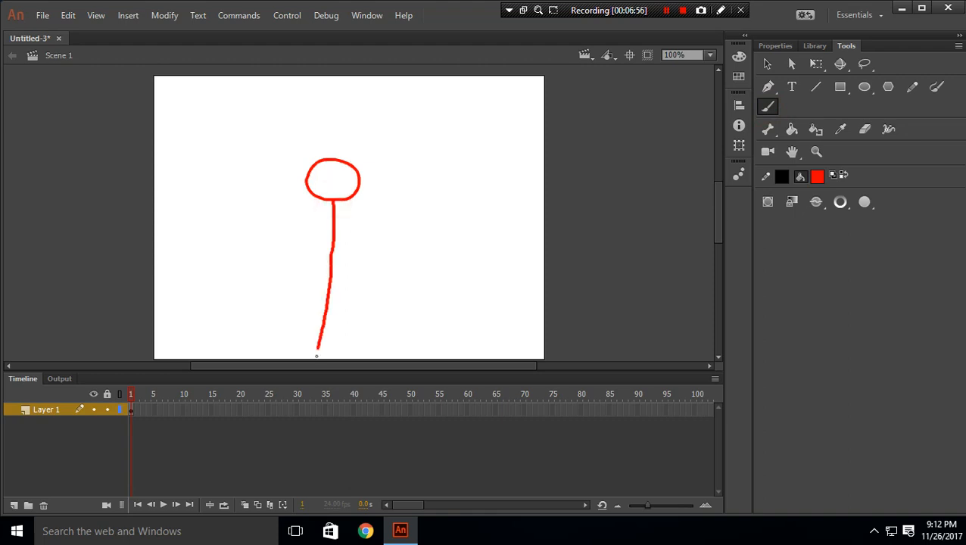
pyautogui.moveTo(329, 277); pyautogui.dragTo(271, 345)
pyautogui.moveTo(334, 224); pyautogui.dragTo(376, 282)
pyautogui.moveTo(333, 224); pyautogui.dragTo(290, 244)
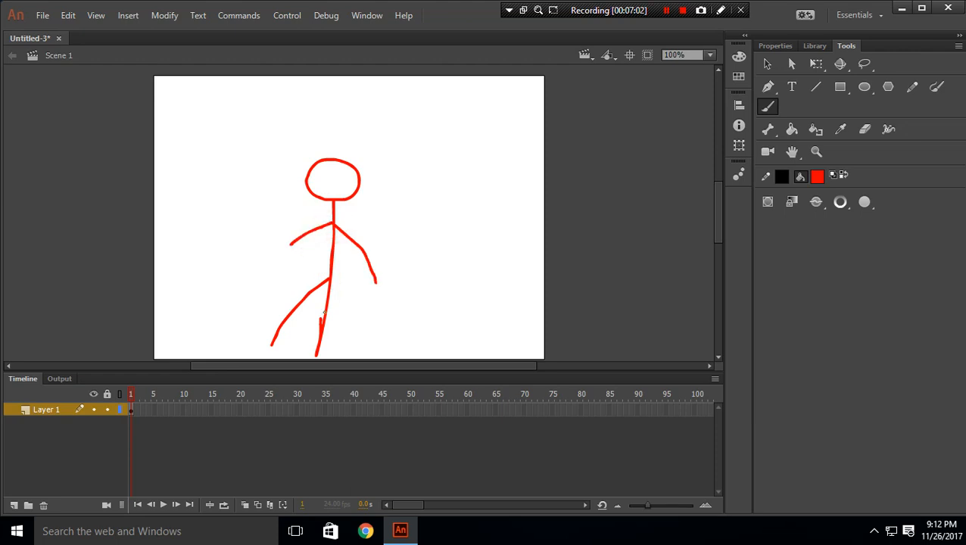
pyautogui.moveTo(321, 325); pyautogui.dragTo(328, 280)
# Select the whole stick figure and convert it to a symbol
pyautogui.click(769, 131)
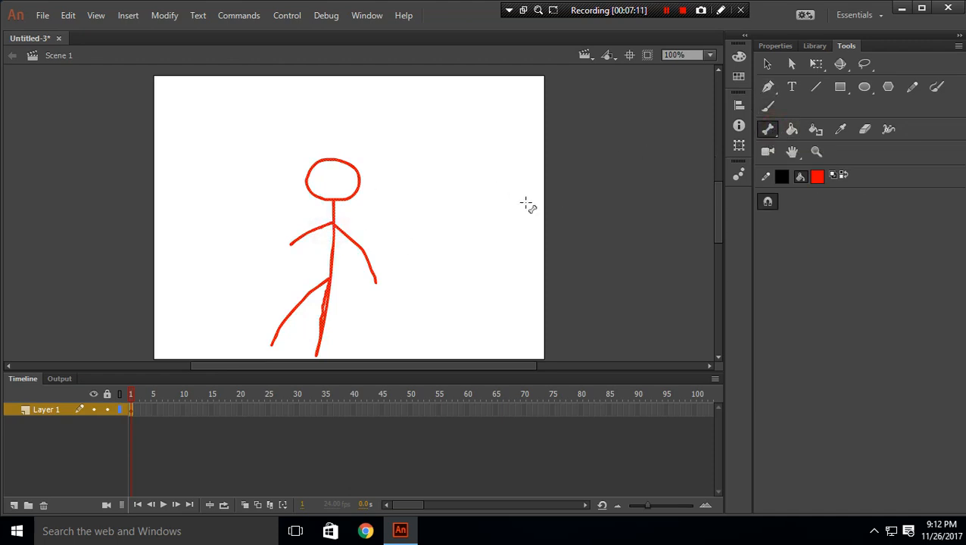
pyautogui.click(766, 64)
pyautogui.moveTo(244, 134); pyautogui.dragTo(394, 362)
pyautogui.rightClick(334, 200)
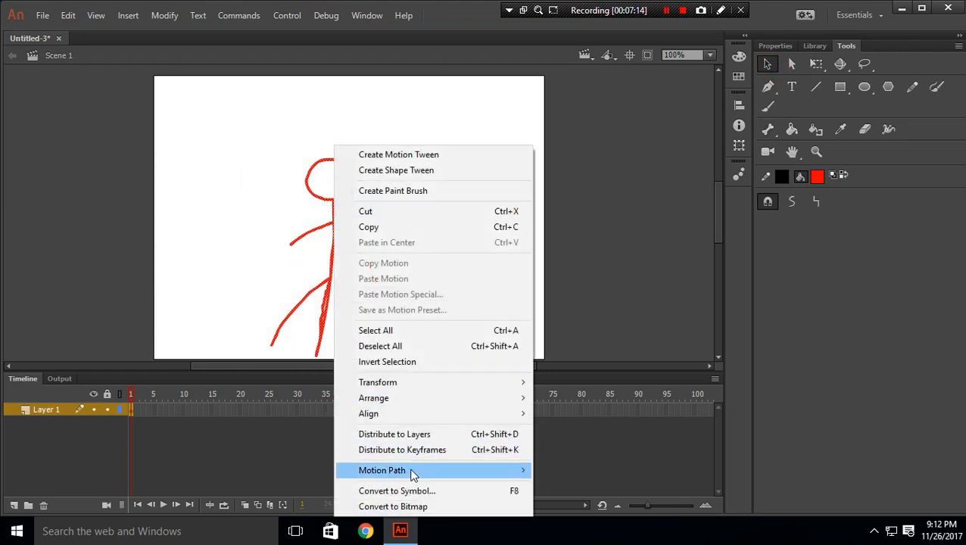
pyautogui.click(409, 490)
pyautogui.click(553, 62)
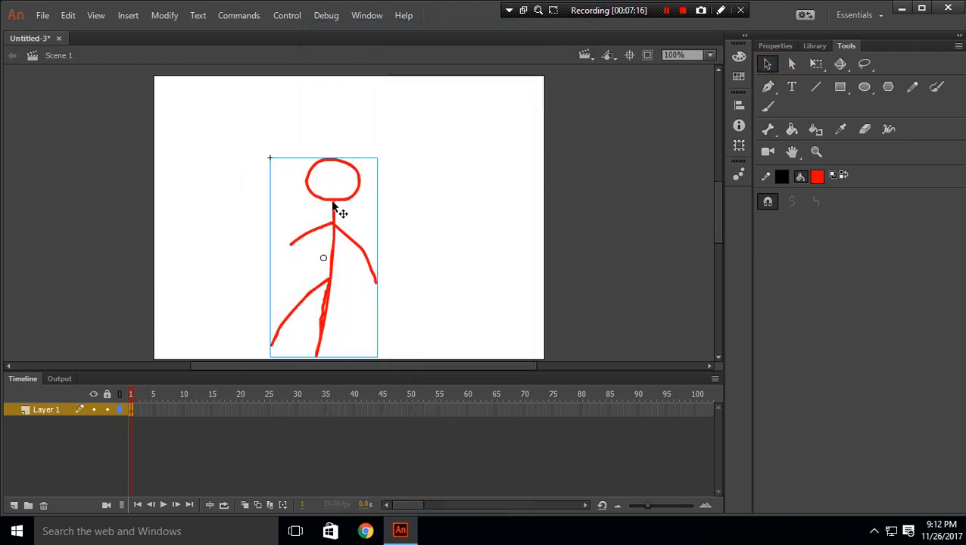
# Move the stick-figure symbol up and to the right on the stage, and activate the Bone tool
pyautogui.moveTo(341, 211); pyautogui.dragTo(382, 156)
pyautogui.click(415, 174)
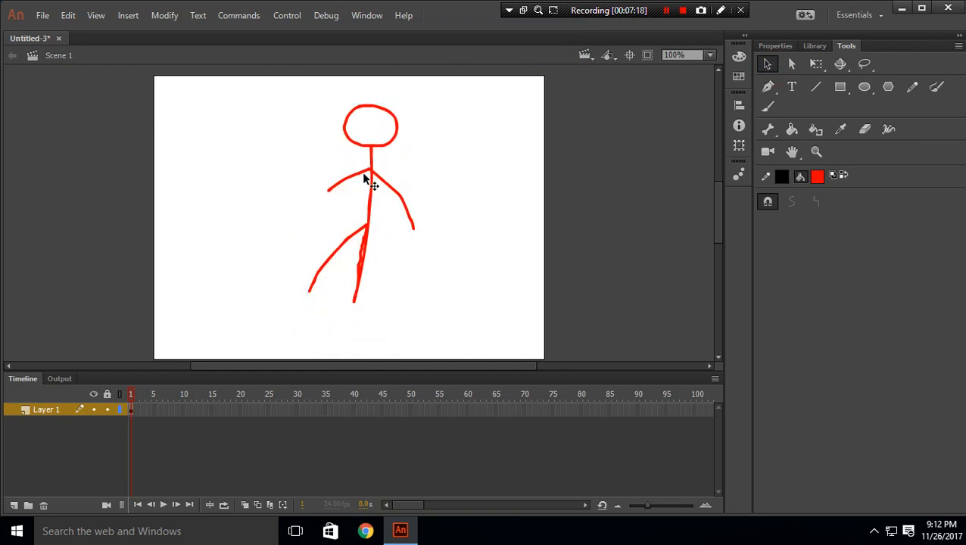
pyautogui.click(767, 129)
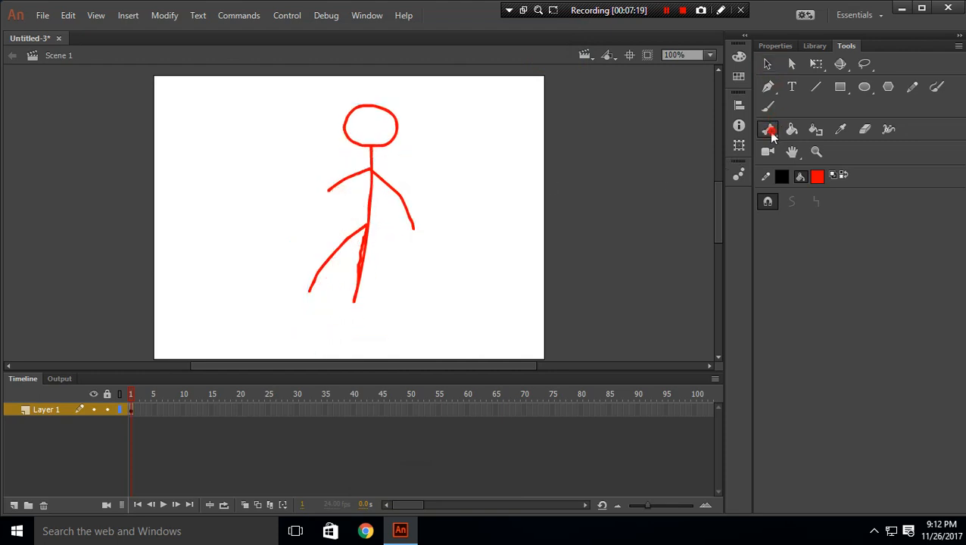
# Break apart the stick-figure symbol into an editable shape and deselect it
pyautogui.click(372, 174)
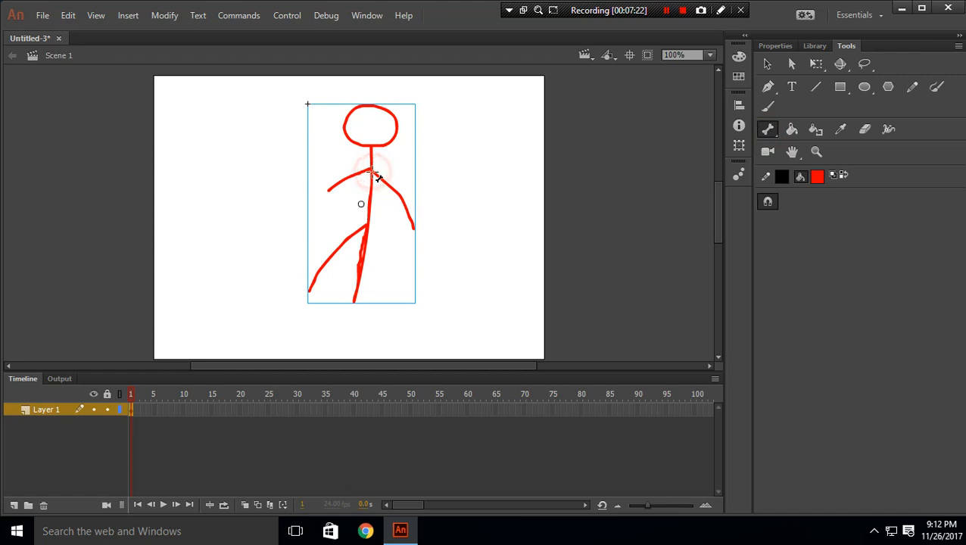
pyautogui.click(768, 64)
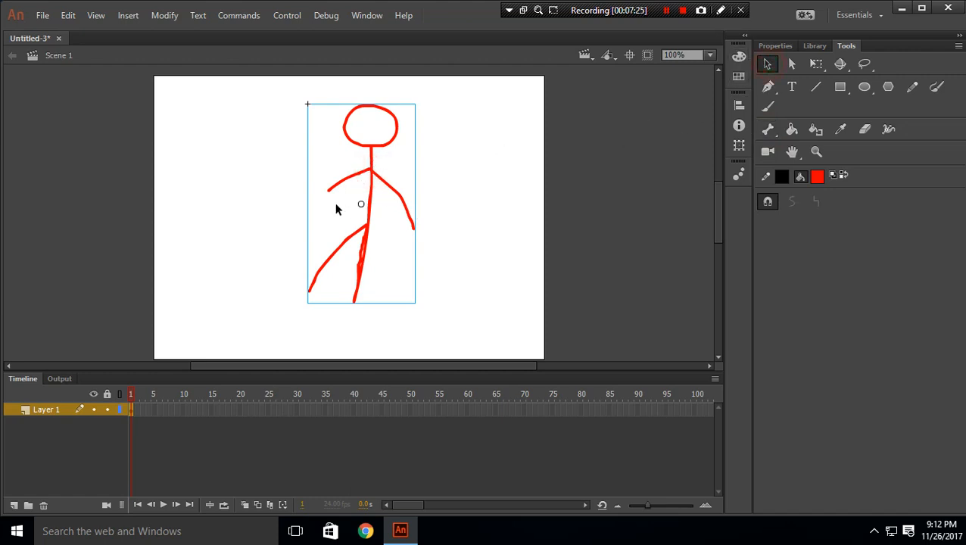
pyautogui.rightClick(372, 174)
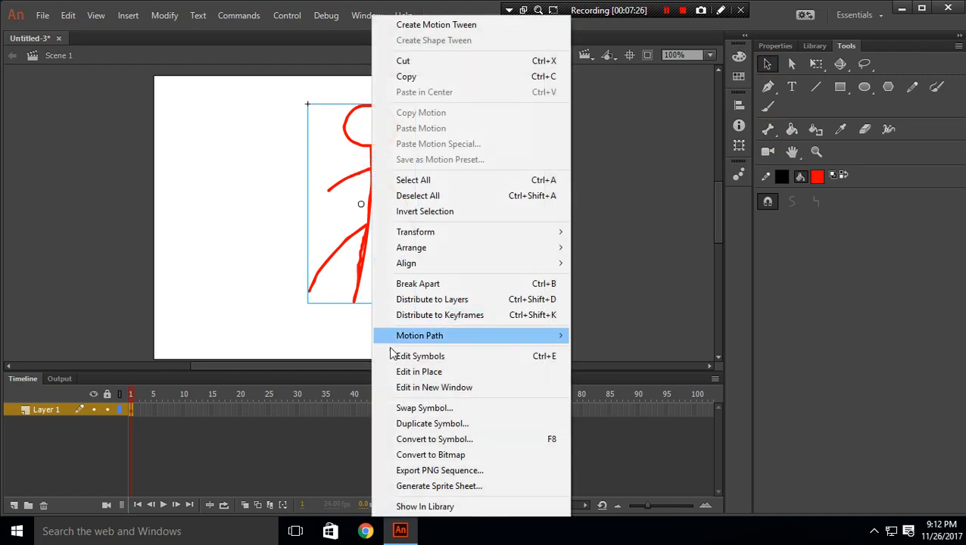
pyautogui.click(437, 283)
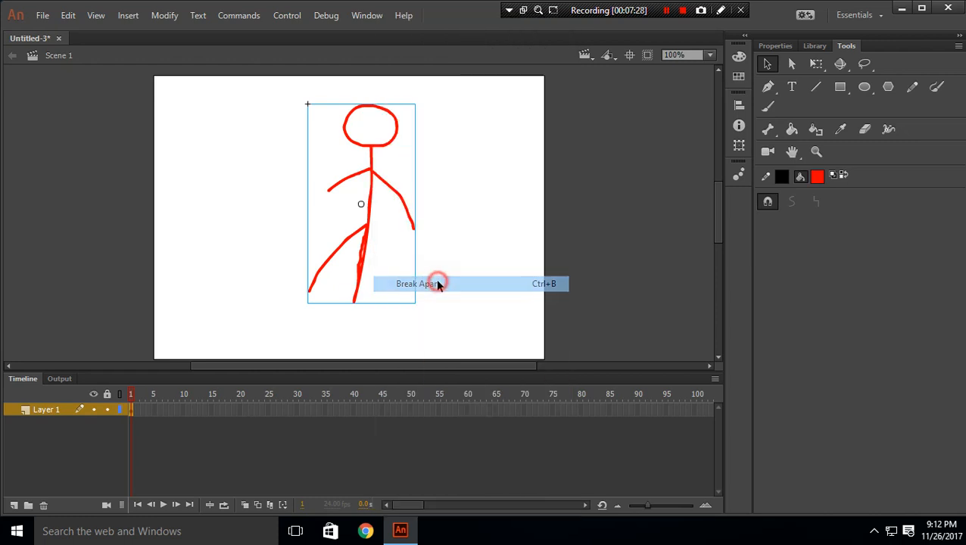
pyautogui.click(473, 181)
# Add bones to the stick figure from neck to shoulders, along both arms, down to the hip and along both legs
pyautogui.click(767, 129)
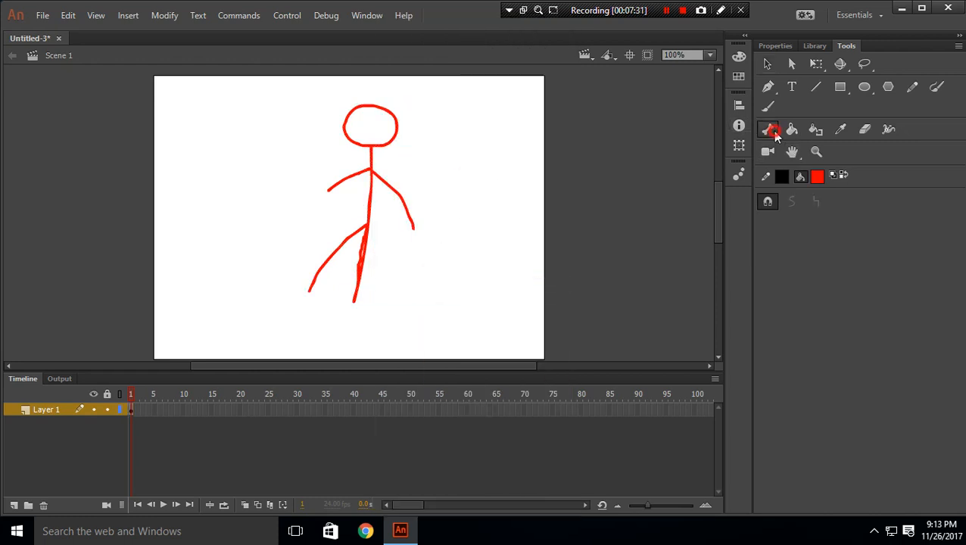
pyautogui.click(369, 146)
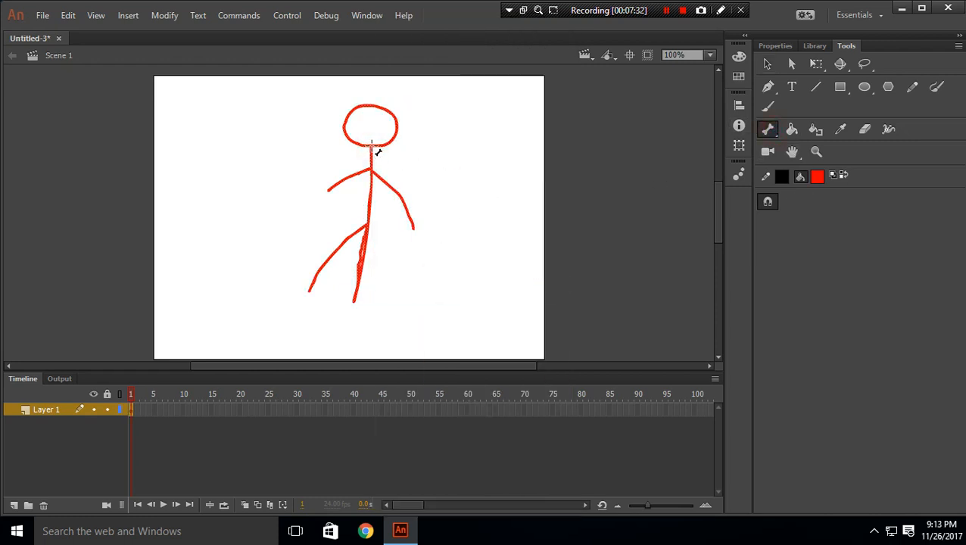
pyautogui.moveTo(371, 147); pyautogui.dragTo(414, 225)
pyautogui.moveTo(372, 169); pyautogui.dragTo(325, 188)
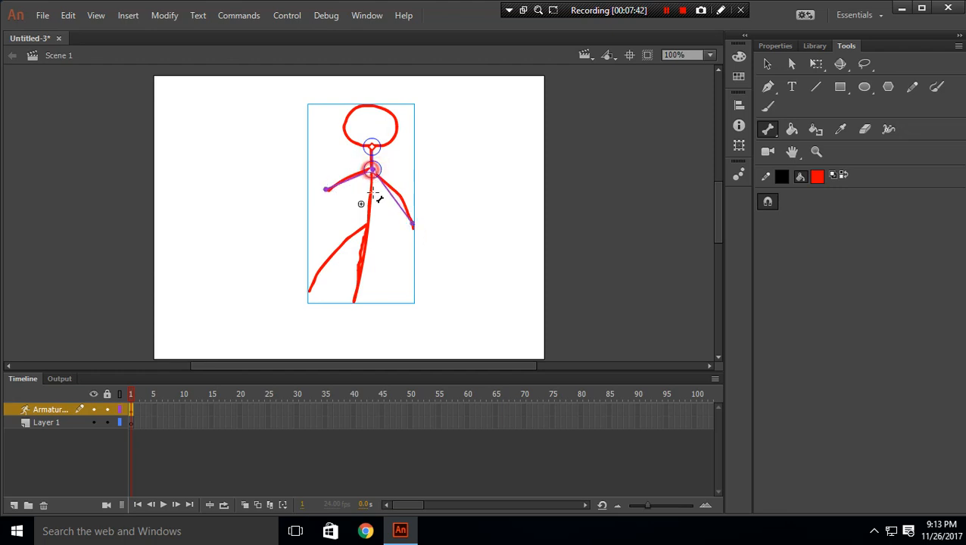
pyautogui.moveTo(371, 169); pyautogui.dragTo(308, 291)
pyautogui.moveTo(369, 229); pyautogui.dragTo(312, 289)
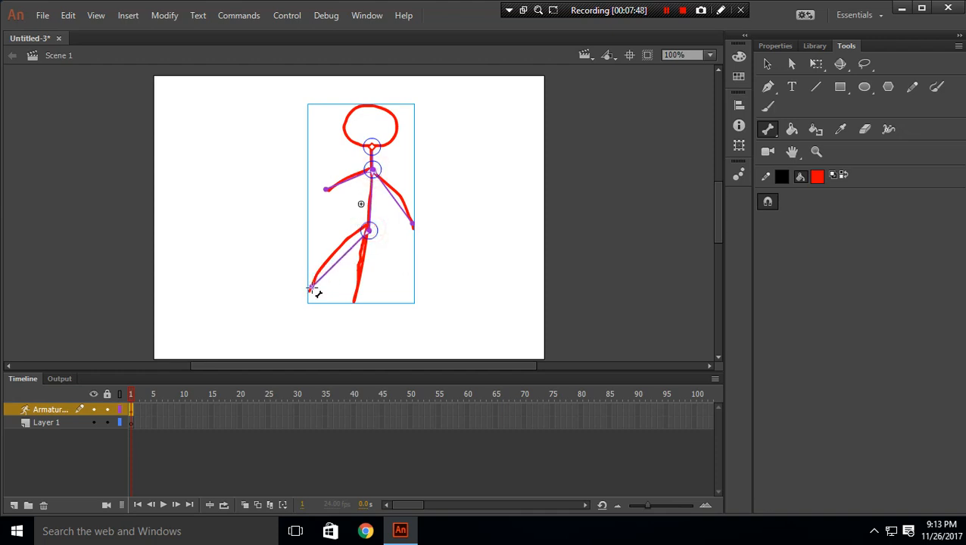
pyautogui.moveTo(369, 230); pyautogui.dragTo(356, 293)
# Pose both arms of the rigged stick figure so they stretch out roughly horizontally at shoulder height
pyautogui.click(767, 64)
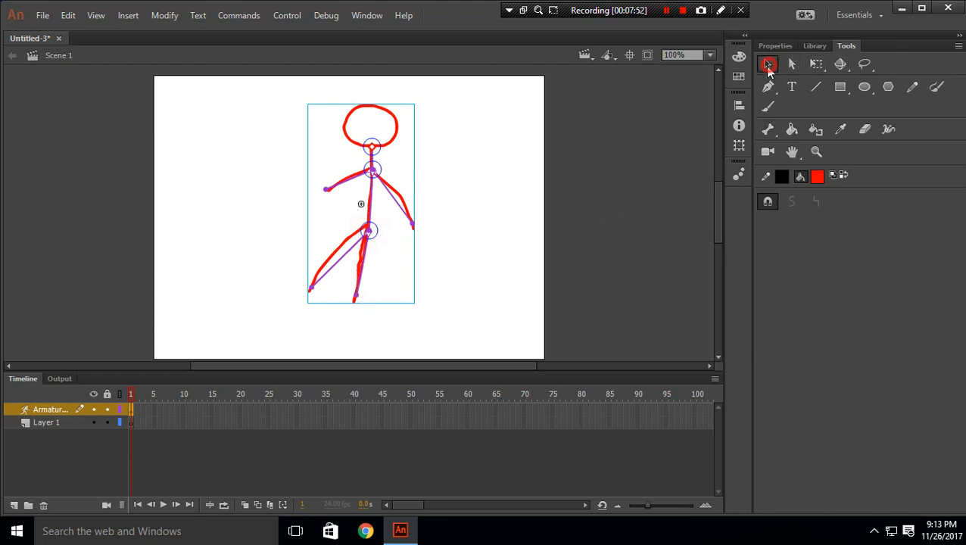
pyautogui.click(465, 194)
pyautogui.click(401, 203)
pyautogui.moveTo(327, 193); pyautogui.dragTo(304, 164)
pyautogui.moveTo(411, 229); pyautogui.dragTo(443, 167)
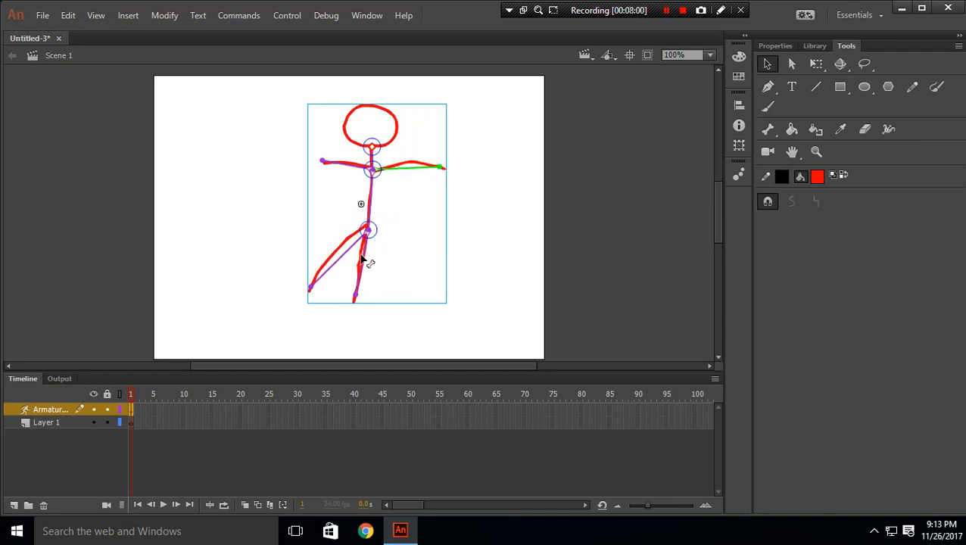
# Spread the stick figure's legs apart and swing its torso sideways from the shoulder joint
pyautogui.moveTo(356, 296); pyautogui.dragTo(400, 261)
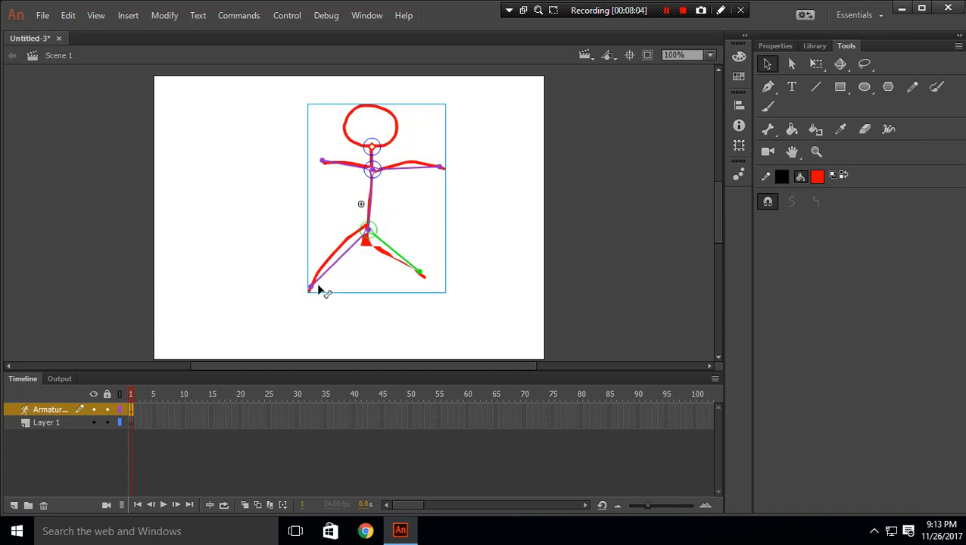
pyautogui.moveTo(314, 290); pyautogui.dragTo(286, 239)
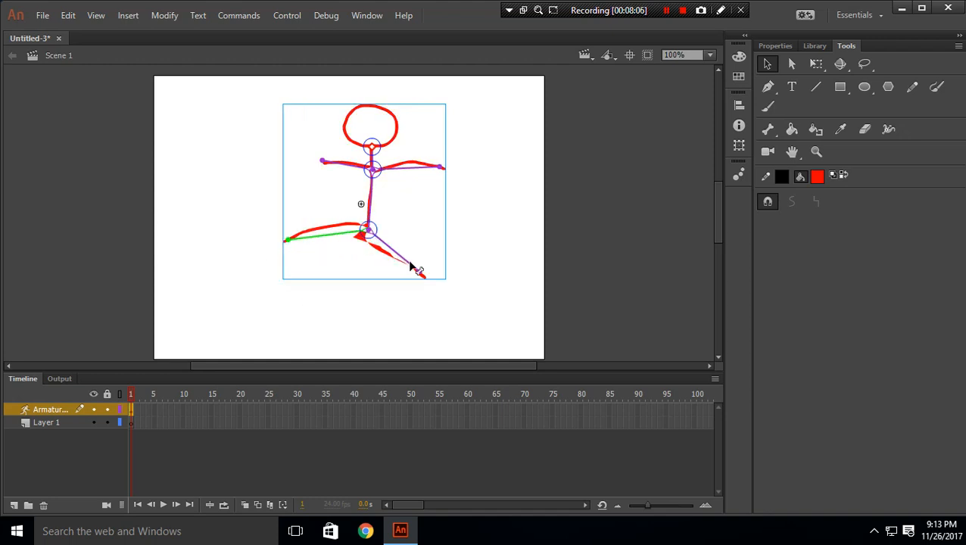
pyautogui.moveTo(418, 276); pyautogui.dragTo(403, 290)
pyautogui.moveTo(287, 244); pyautogui.dragTo(301, 274)
pyautogui.moveTo(373, 171); pyautogui.dragTo(420, 160)
pyautogui.click(434, 161)
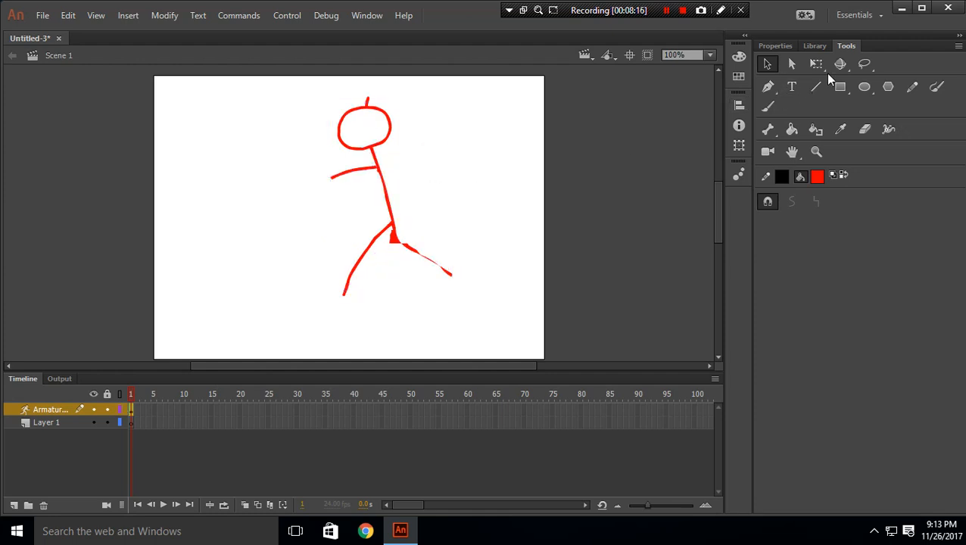
# Delete the rigged stick figure and draw a red rectangle with a thick black outline near the middle of the stage
pyautogui.click(372, 149)
pyautogui.press('Delete')
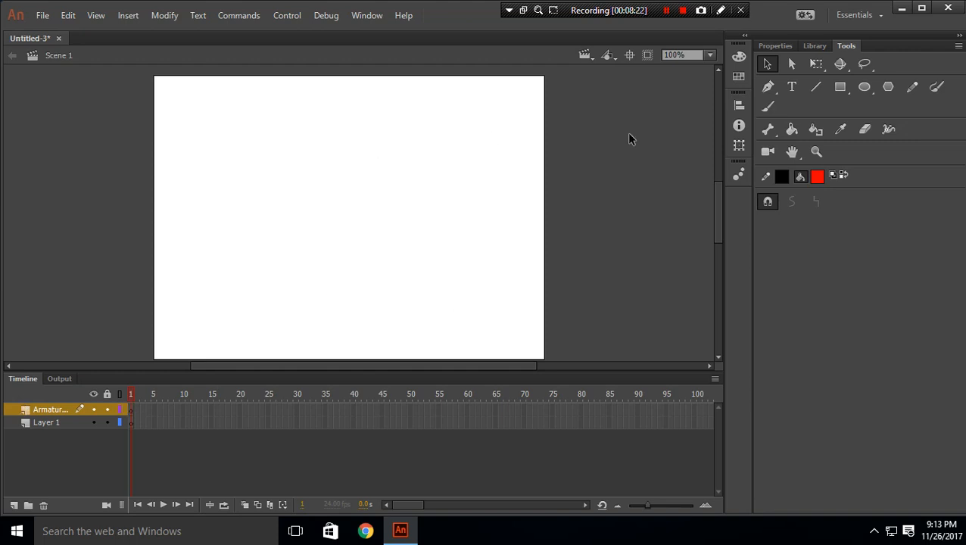
pyautogui.click(793, 130)
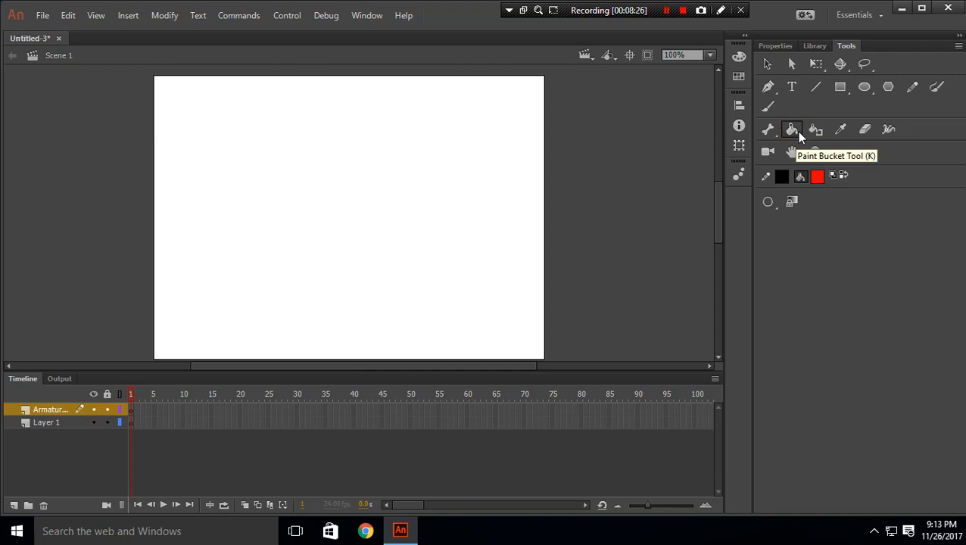
pyautogui.click(839, 86)
pyautogui.moveTo(335, 144); pyautogui.dragTo(406, 225)
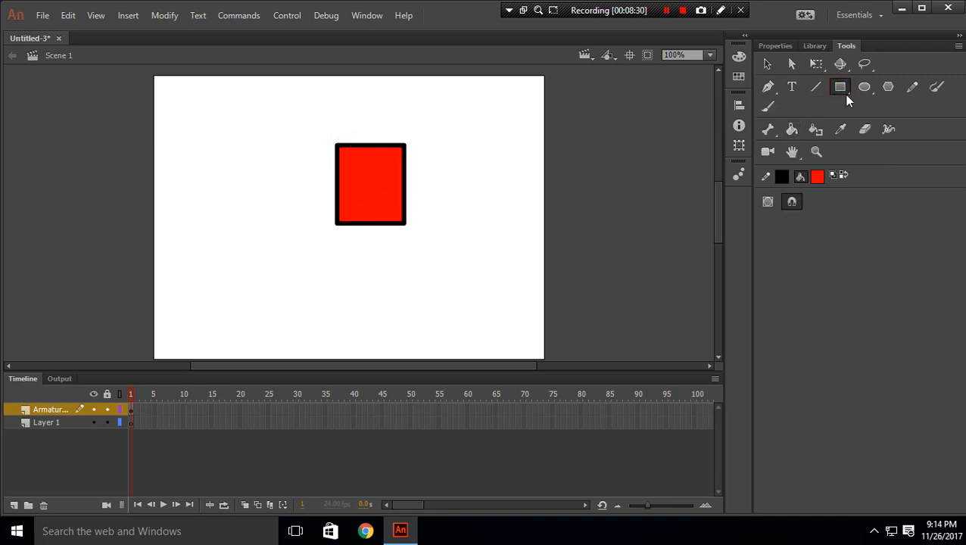
# Fill the rectangle with bright green using the Paint Bucket
pyautogui.click(793, 130)
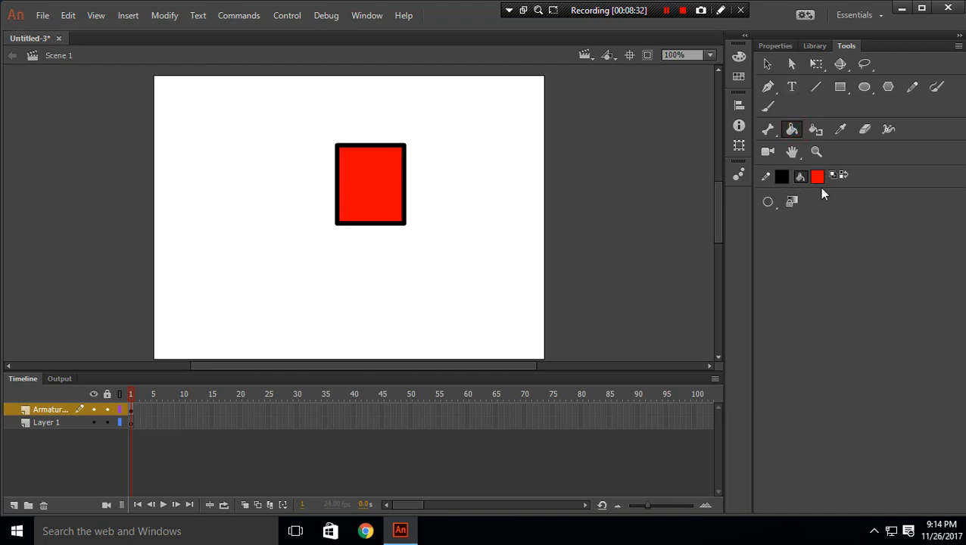
pyautogui.click(817, 177)
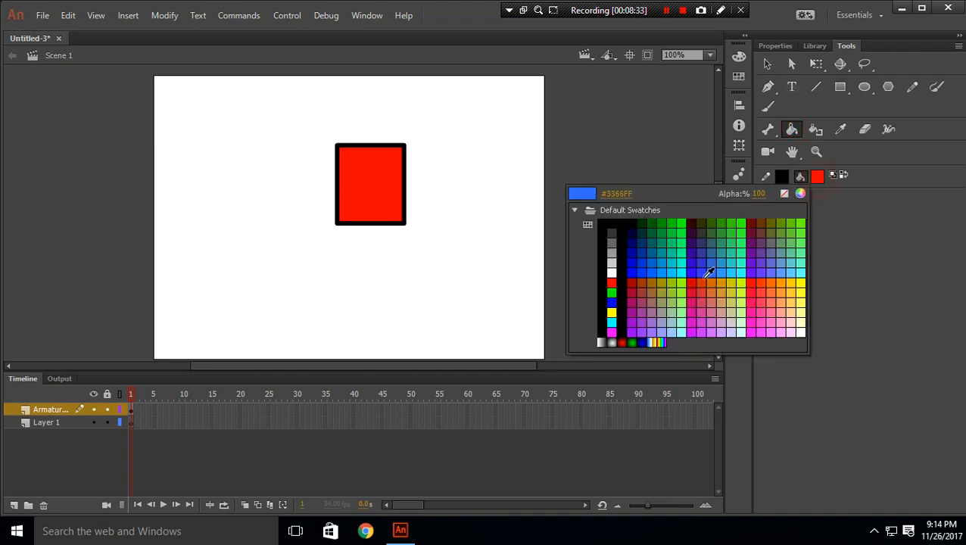
pyautogui.click(611, 292)
pyautogui.click(383, 198)
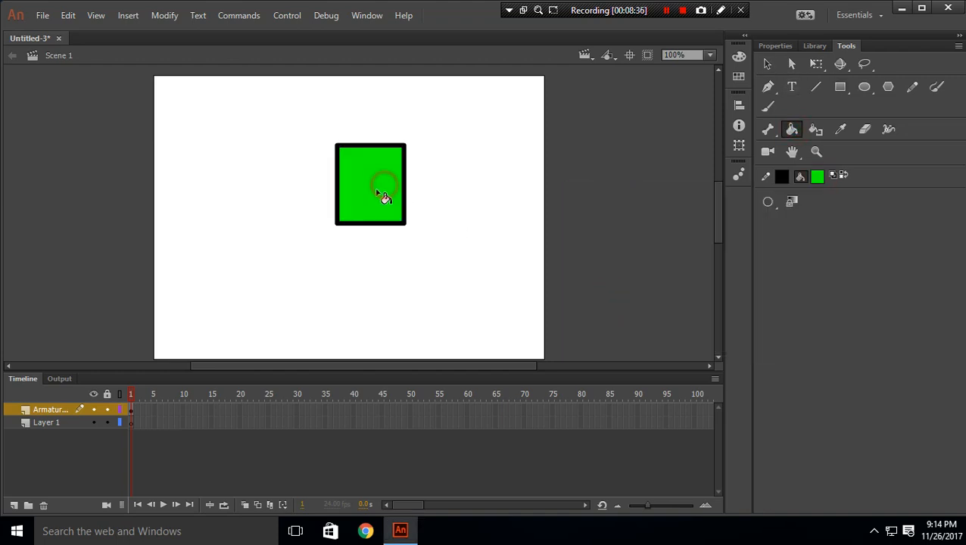
# Set the fill color to teal with the Ink Bottle active, and sample the rectangle's green back as the fill color
pyautogui.click(816, 129)
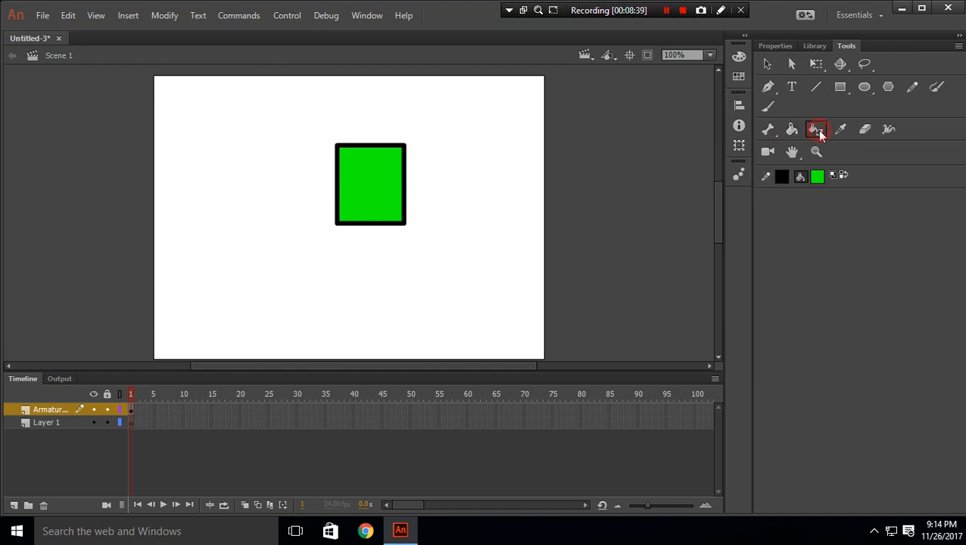
pyautogui.click(817, 176)
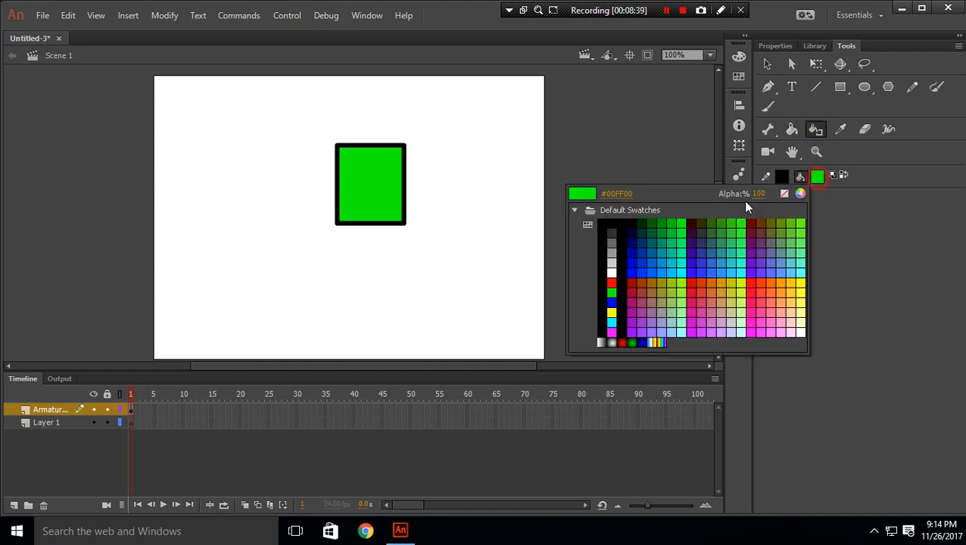
pyautogui.click(659, 256)
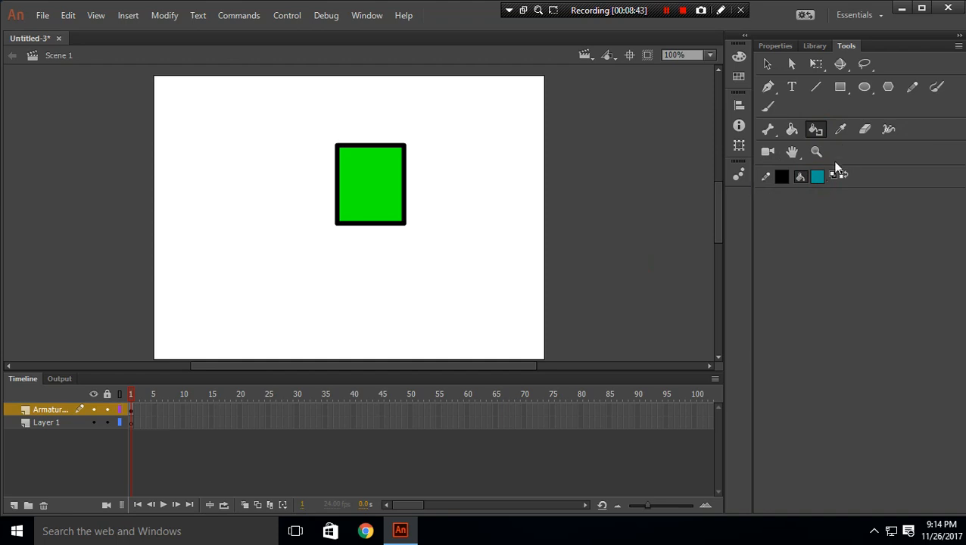
pyautogui.click(818, 176)
pyautogui.click(389, 188)
pyautogui.click(839, 131)
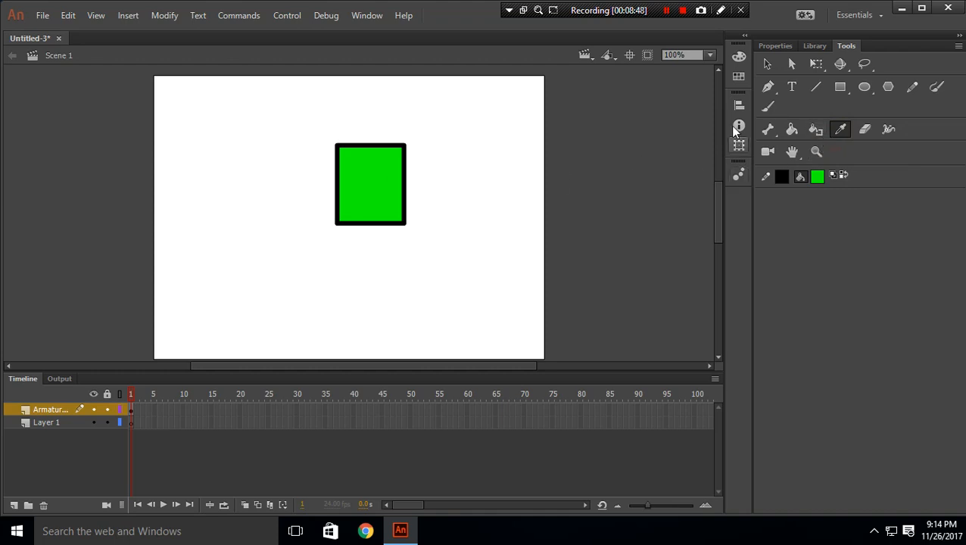
# Select the rectangle's green fill and recolor it dark yellow
pyautogui.click(766, 64)
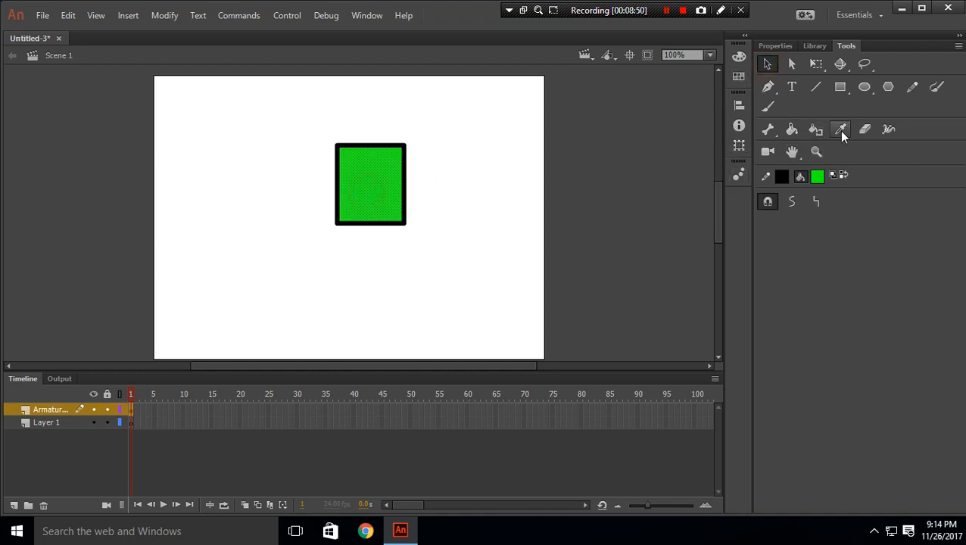
pyautogui.click(809, 131)
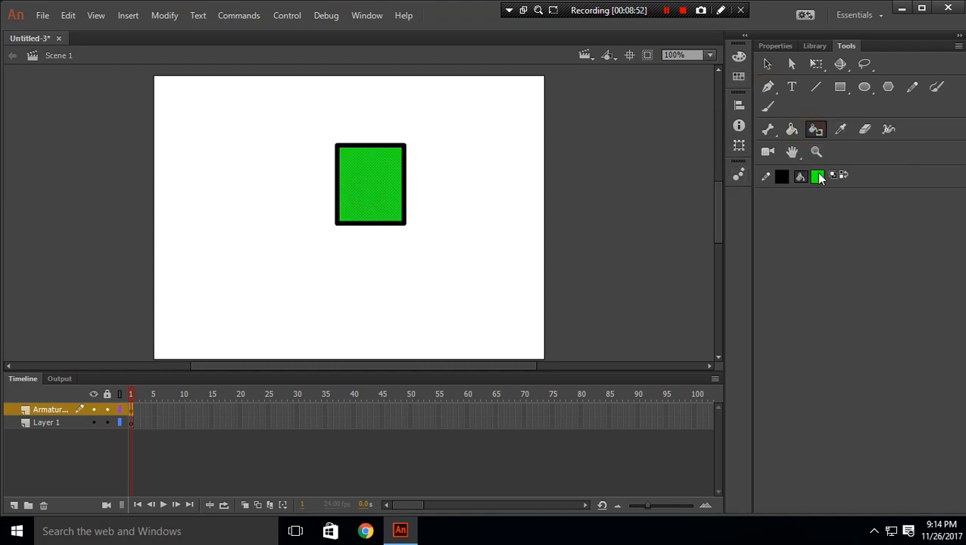
pyautogui.click(817, 177)
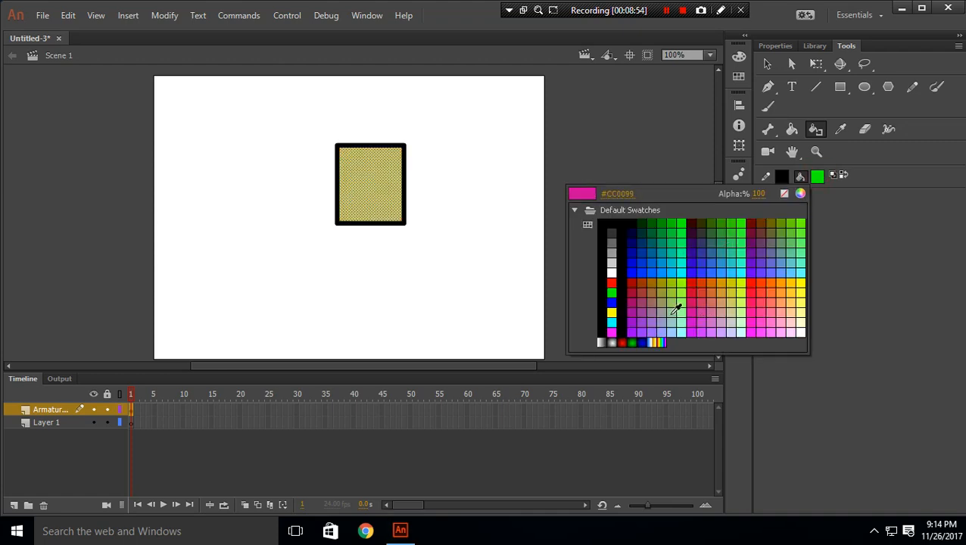
pyautogui.click(837, 132)
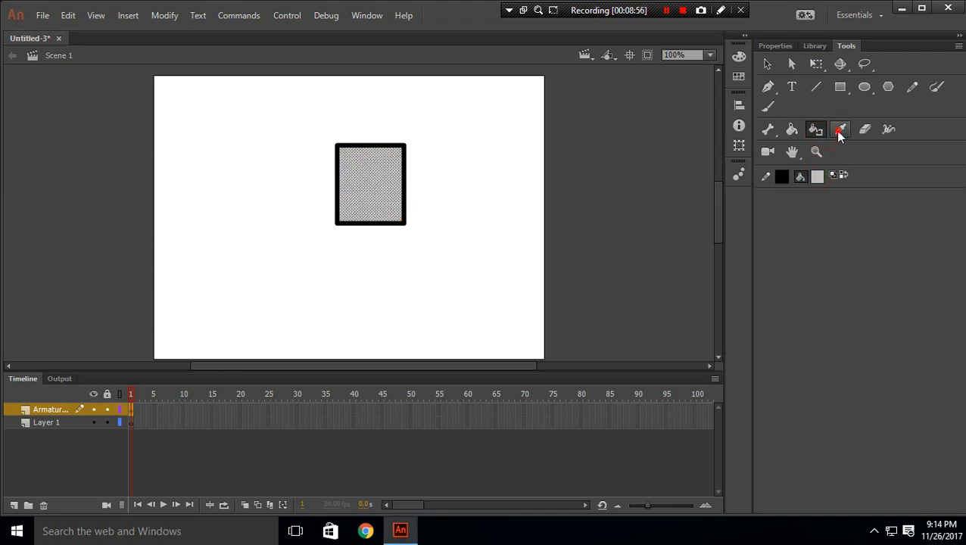
pyautogui.click(838, 132)
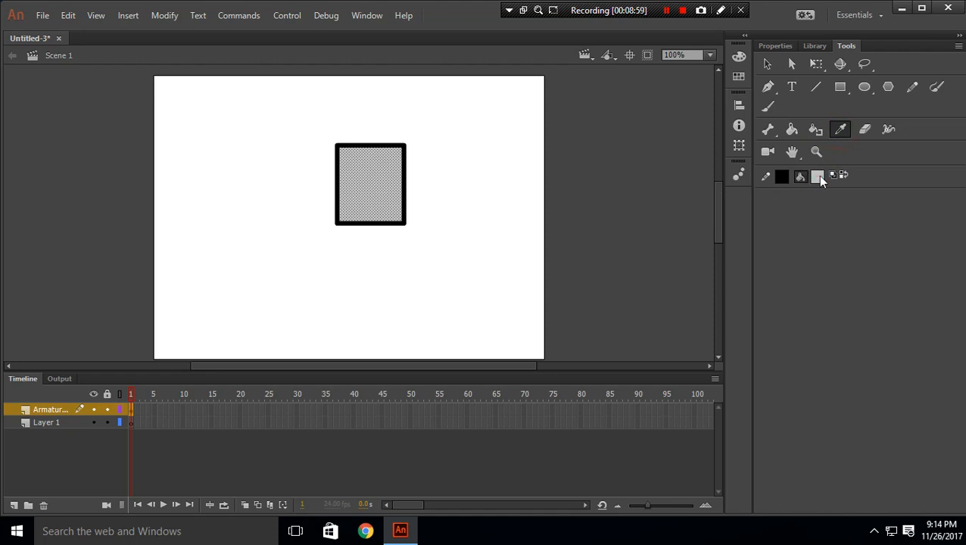
pyautogui.click(818, 176)
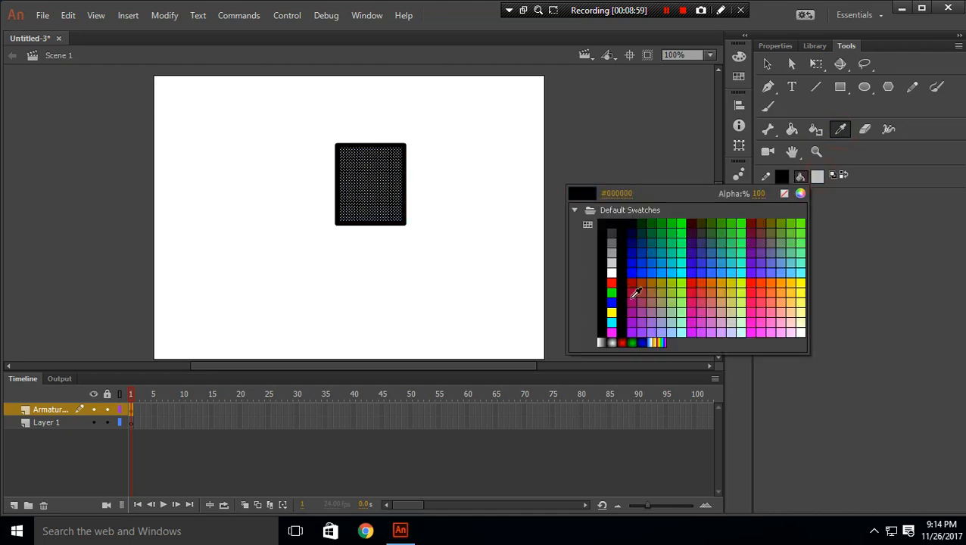
pyautogui.click(731, 284)
# Erase curved strokes through the yellow rectangle's fill and outline with the Eraser
pyautogui.click(864, 130)
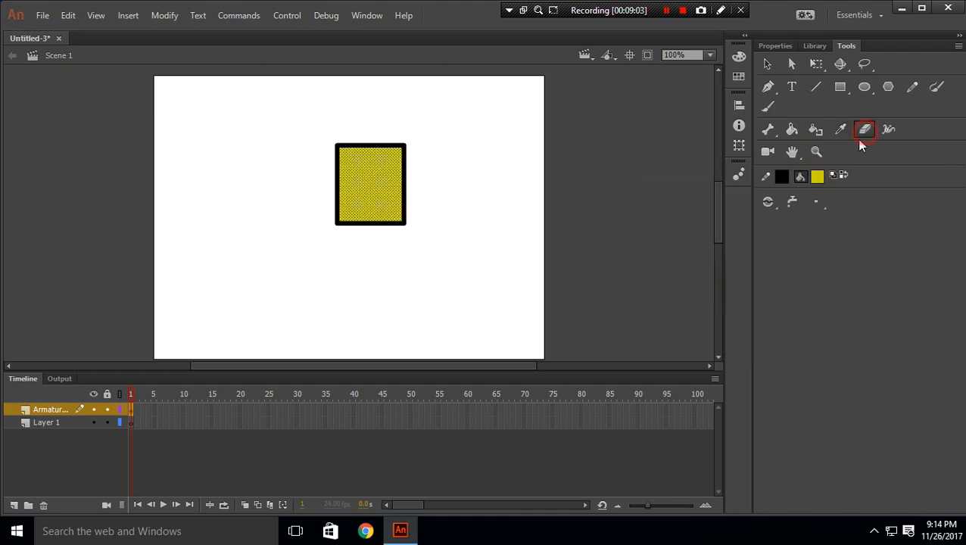
pyautogui.moveTo(422, 163)
pyautogui.mouseDown()
pyautogui.moveTo(367, 159)
pyautogui.moveTo(397, 187)
pyautogui.moveTo(337, 199)
pyautogui.mouseUp()
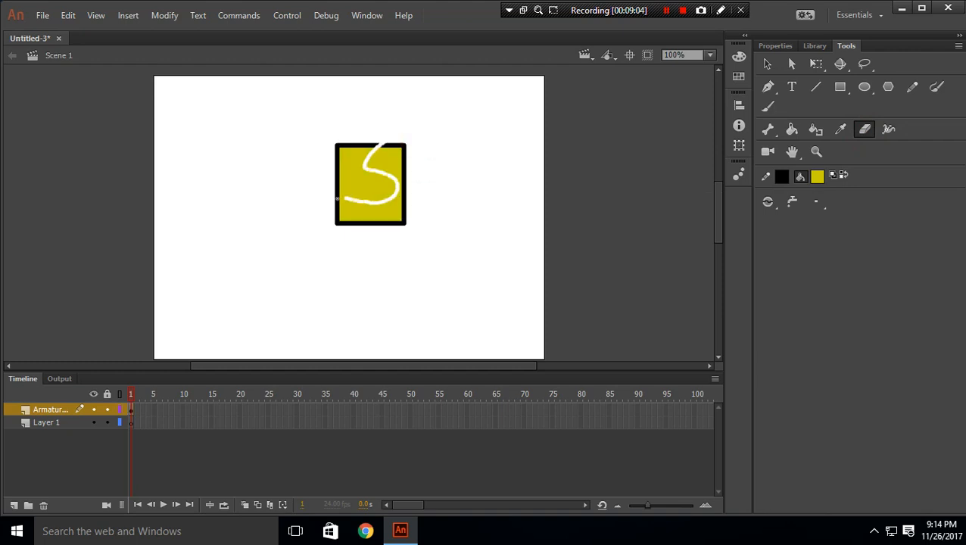
pyautogui.moveTo(336, 143); pyautogui.dragTo(336, 212)
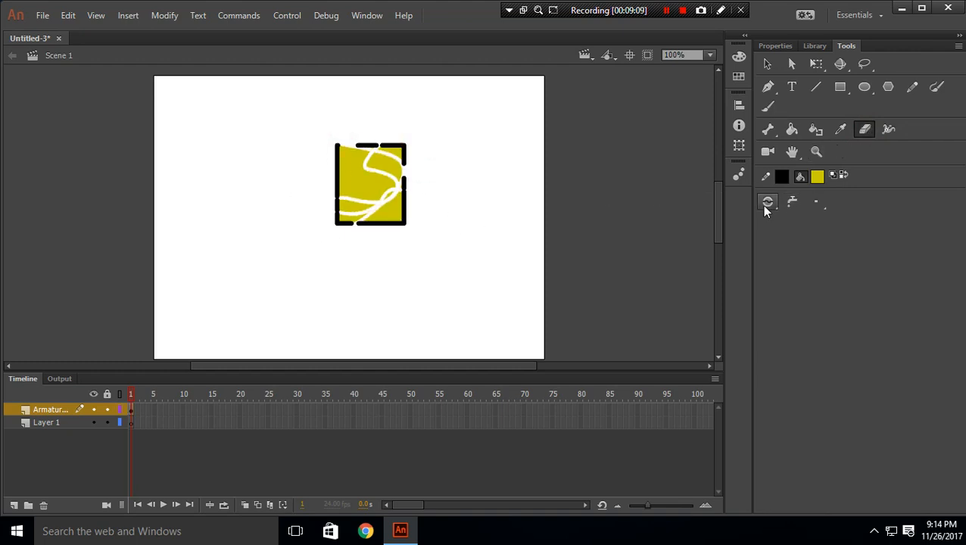
# Add a camera to the scene and zoom it out so the rectangle appears smaller
pyautogui.click(889, 134)
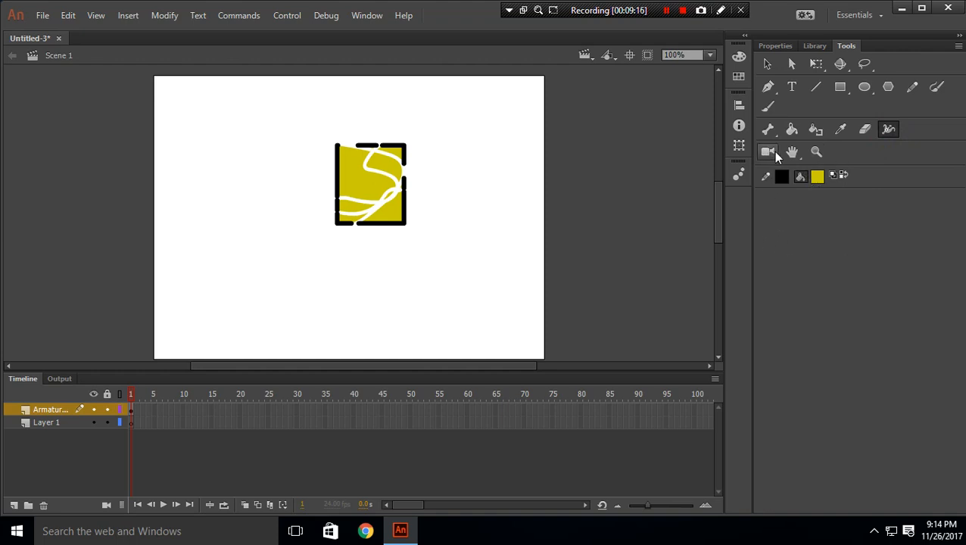
pyautogui.click(770, 154)
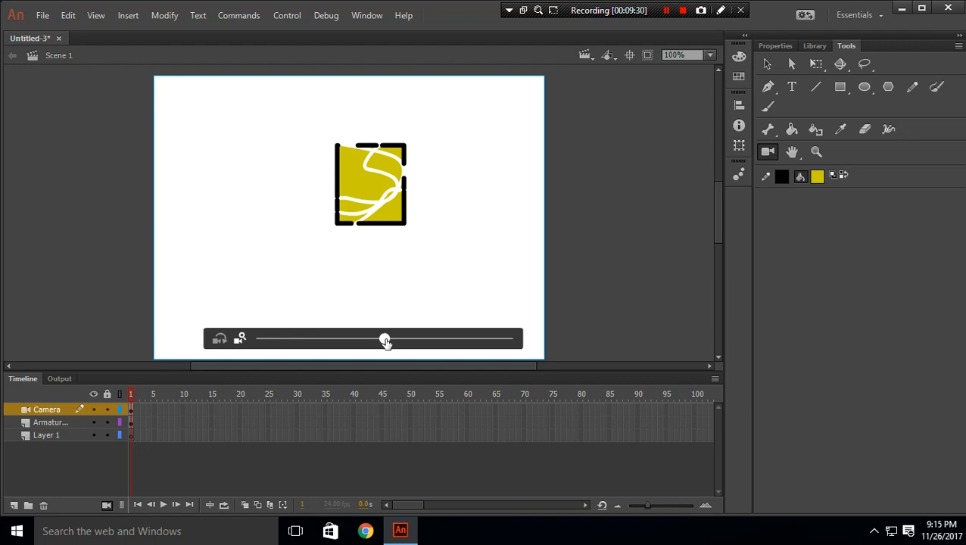
pyautogui.moveTo(384, 340); pyautogui.dragTo(316, 346)
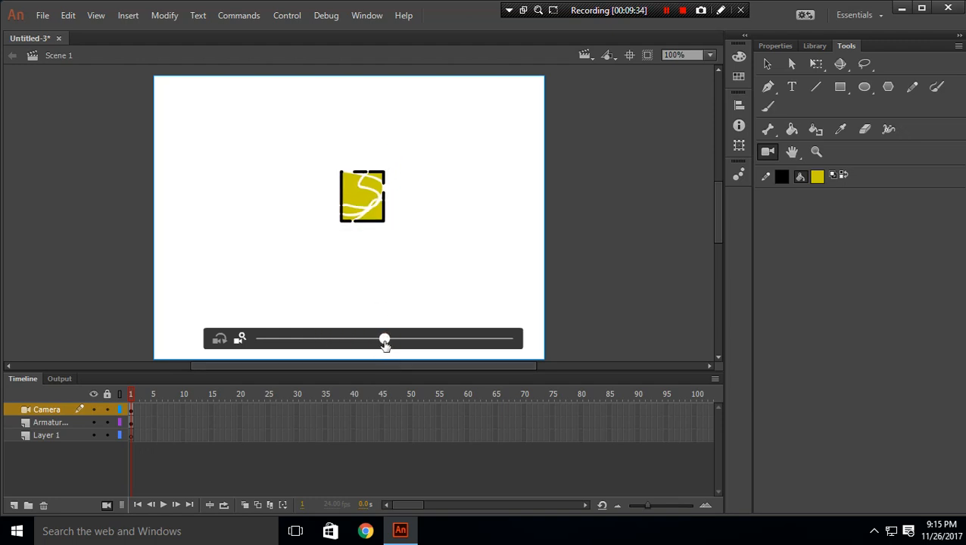
# Zoom the camera in so the rectangle appears larger, and pan the camera so it sits in the stage's lower-left area
pyautogui.moveTo(385, 344); pyautogui.dragTo(474, 339)
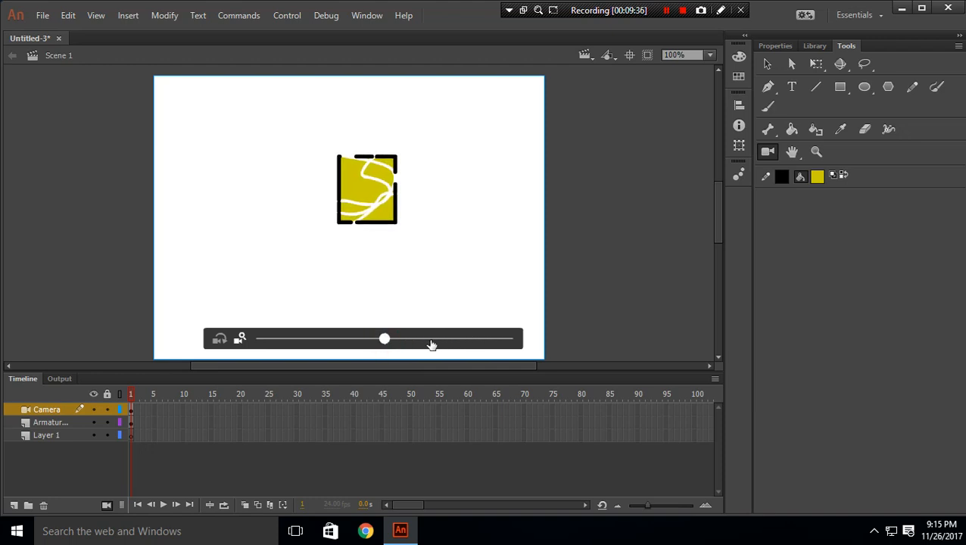
pyautogui.moveTo(384, 342); pyautogui.dragTo(449, 340)
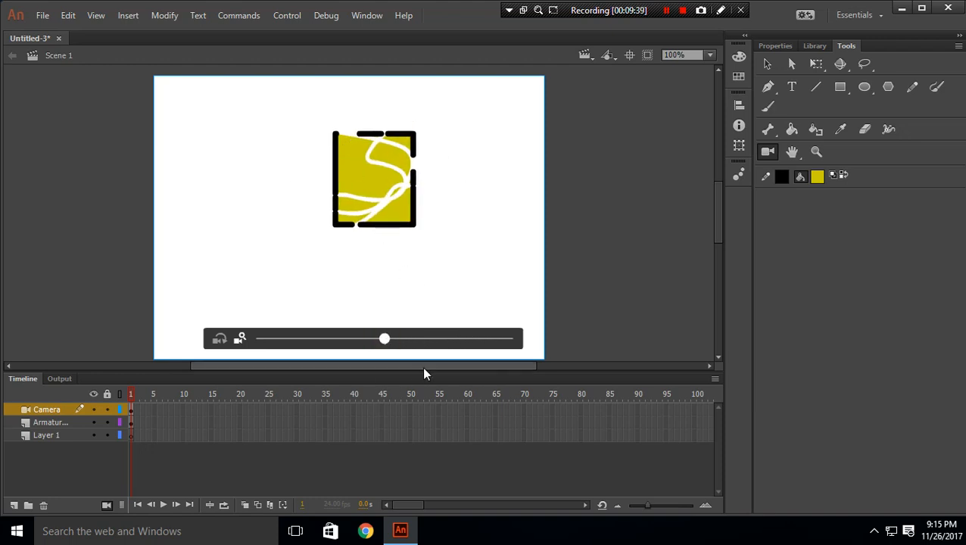
pyautogui.moveTo(438, 173); pyautogui.dragTo(530, 125)
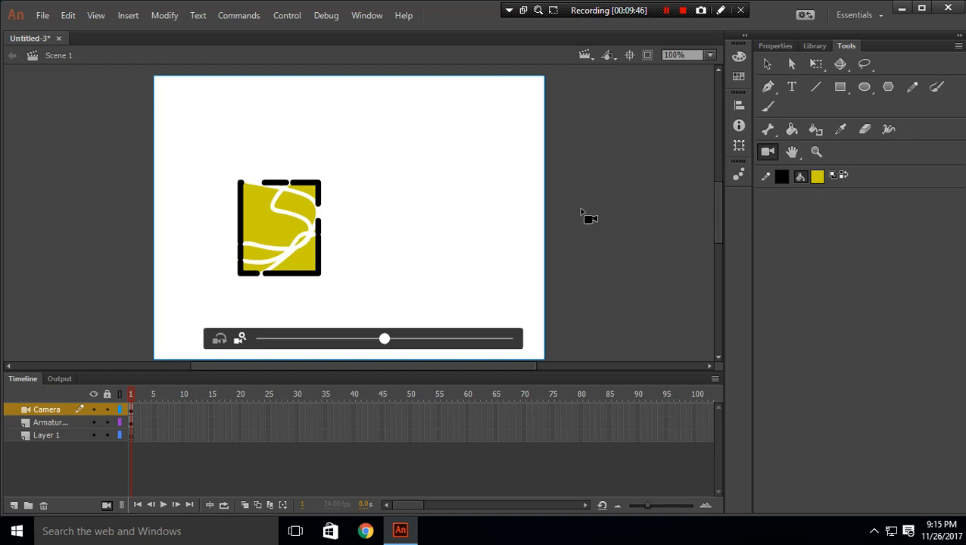
# Pan the view around the stage in several directions with the Hand tool
pyautogui.click(791, 153)
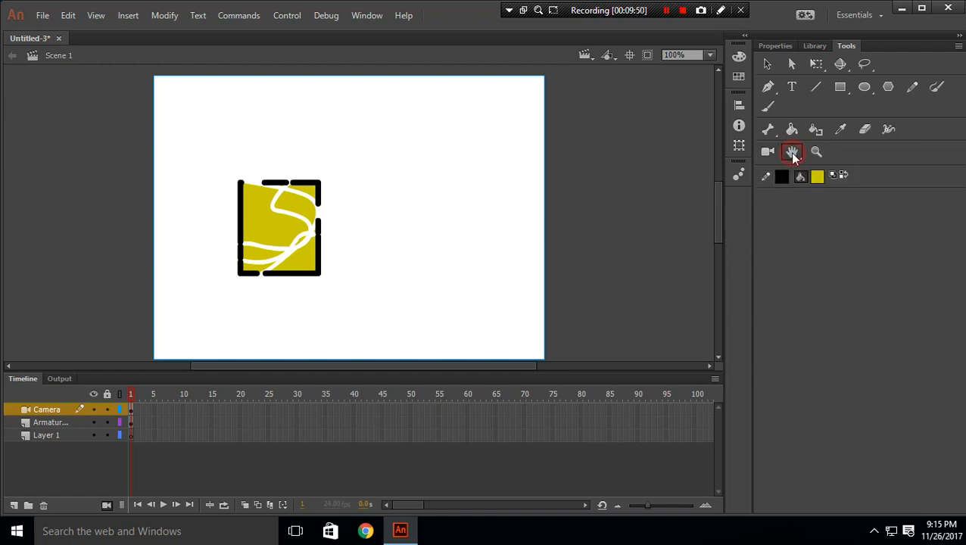
pyautogui.moveTo(419, 125); pyautogui.dragTo(532, 70)
pyautogui.moveTo(610, 212); pyautogui.dragTo(461, 278)
pyautogui.moveTo(353, 179); pyautogui.dragTo(585, 221)
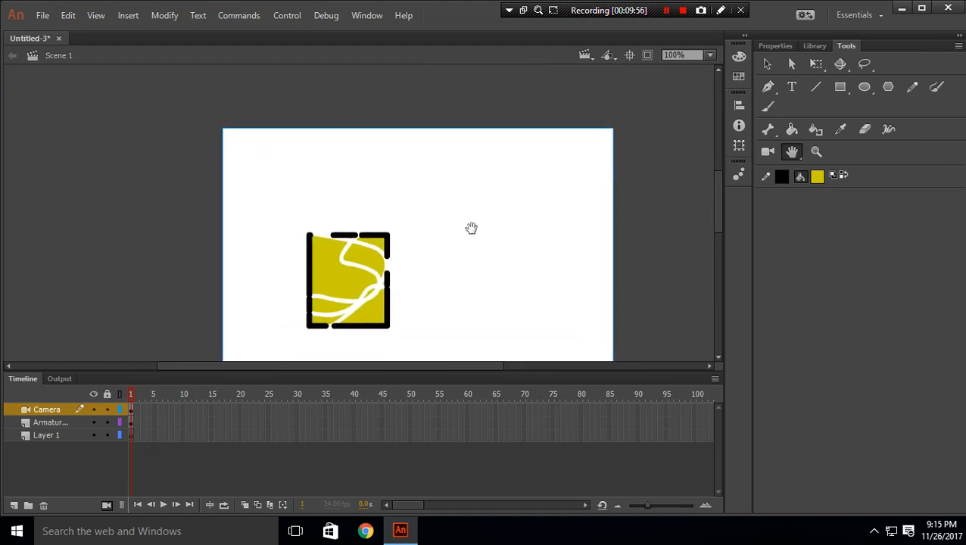
pyautogui.moveTo(485, 219); pyautogui.dragTo(521, 162)
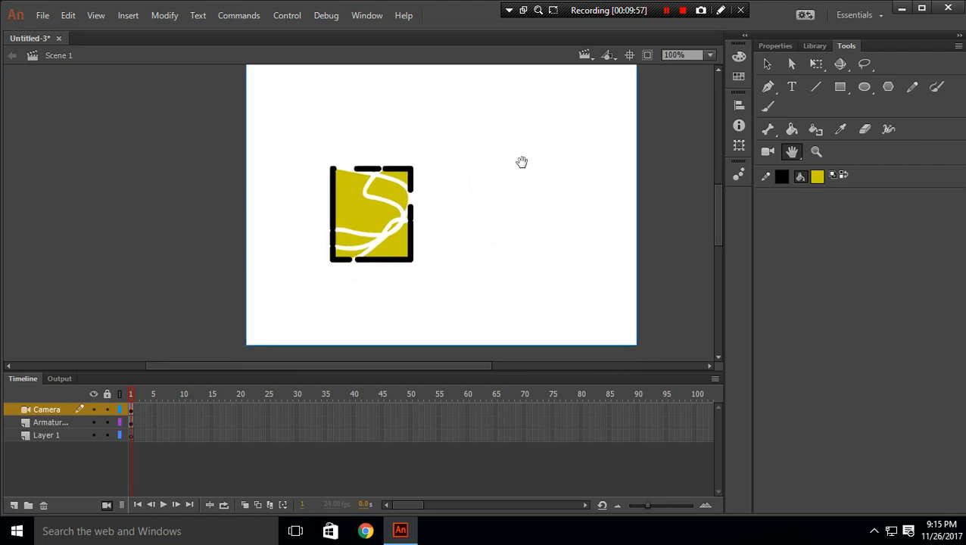
# Magnify the view of the rectangle to 200% with the Zoom tool, and reduce it back to 100%
pyautogui.click(817, 149)
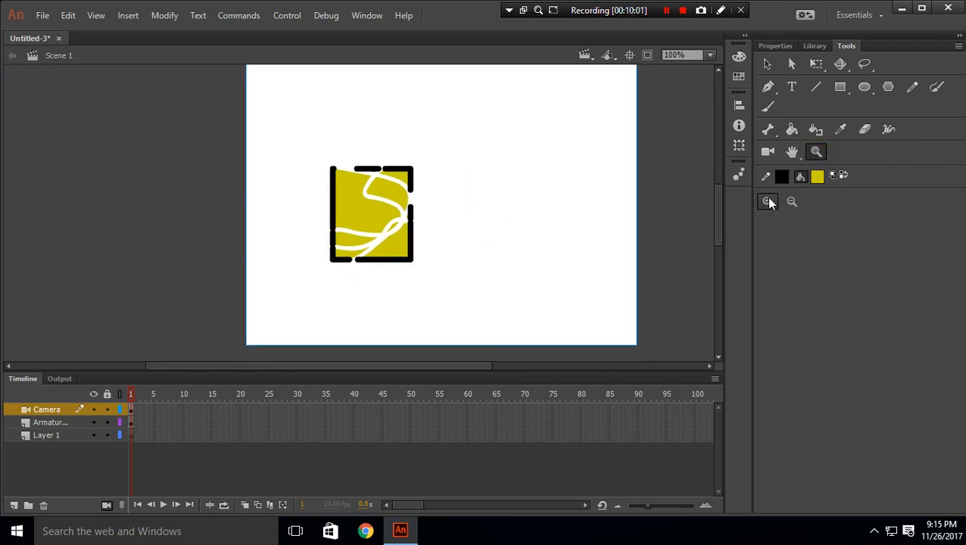
pyautogui.click(362, 208)
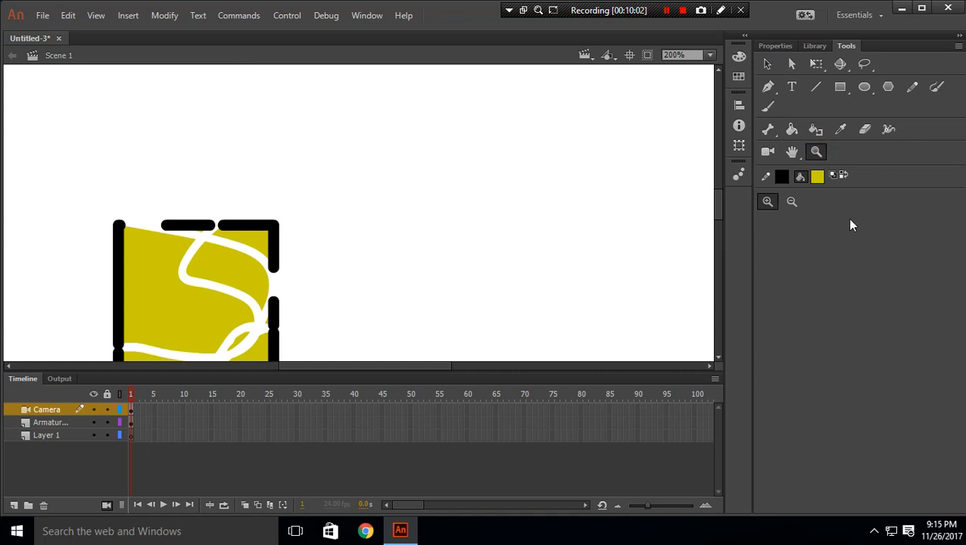
pyautogui.click(792, 201)
pyautogui.click(280, 260)
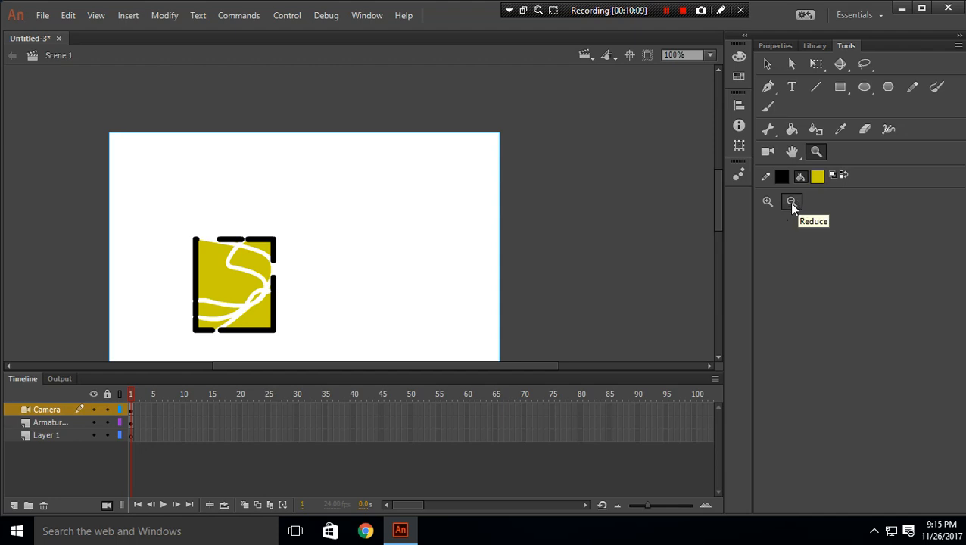
pyautogui.click(374, 270)
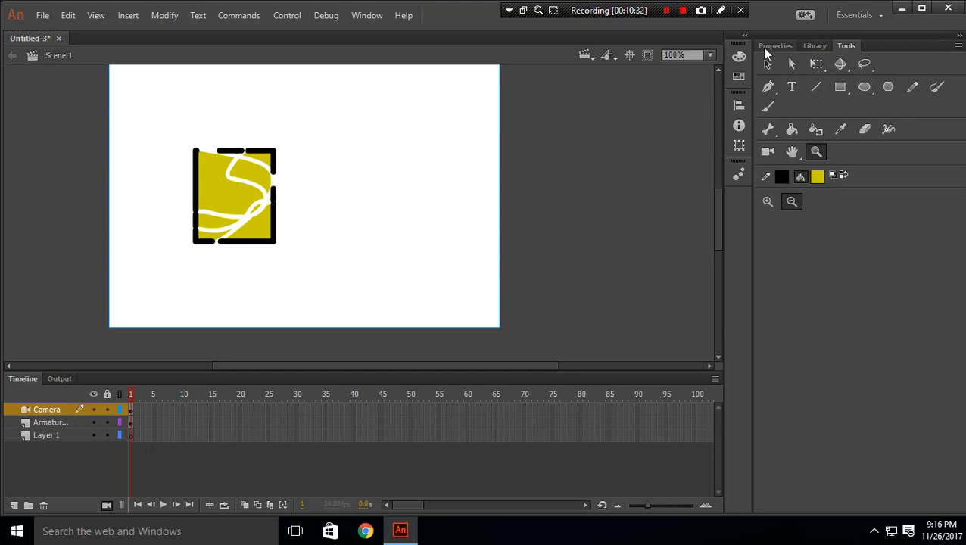
# Look over the document's properties and the symbols in its library
pyautogui.click(806, 44)
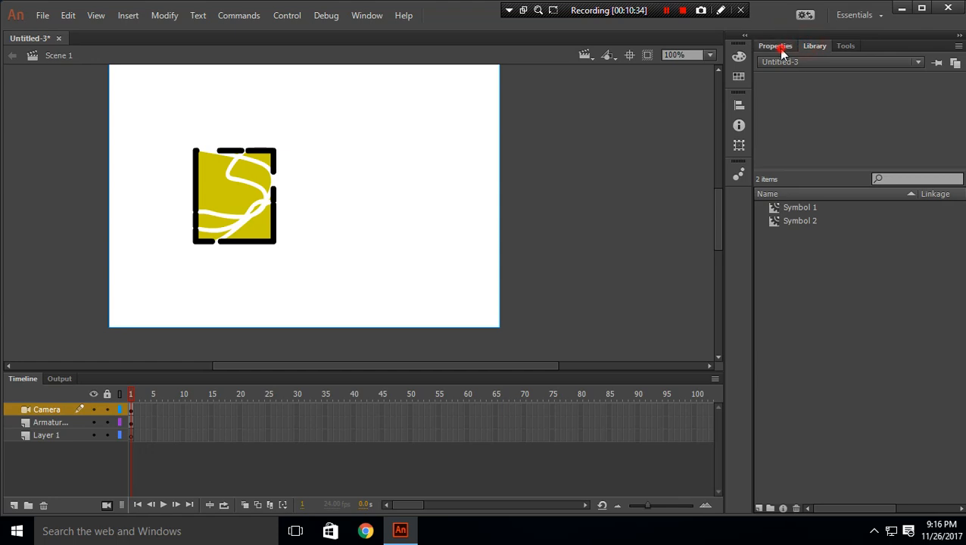
pyautogui.click(780, 45)
pyautogui.click(799, 48)
# Close Adobe Animate without saving the changes to Untitled-3
pyautogui.click(903, 9)
pyautogui.click(948, 8)
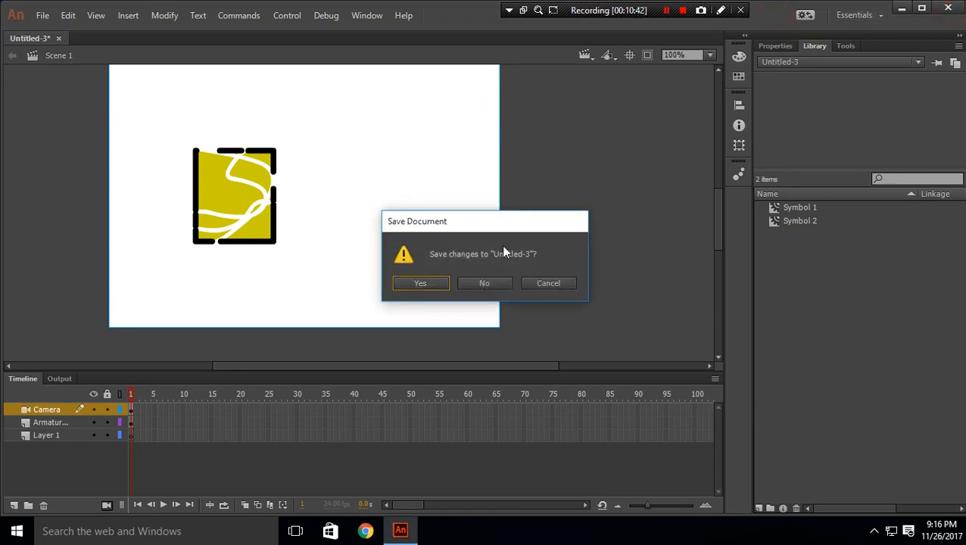
pyautogui.click(479, 285)
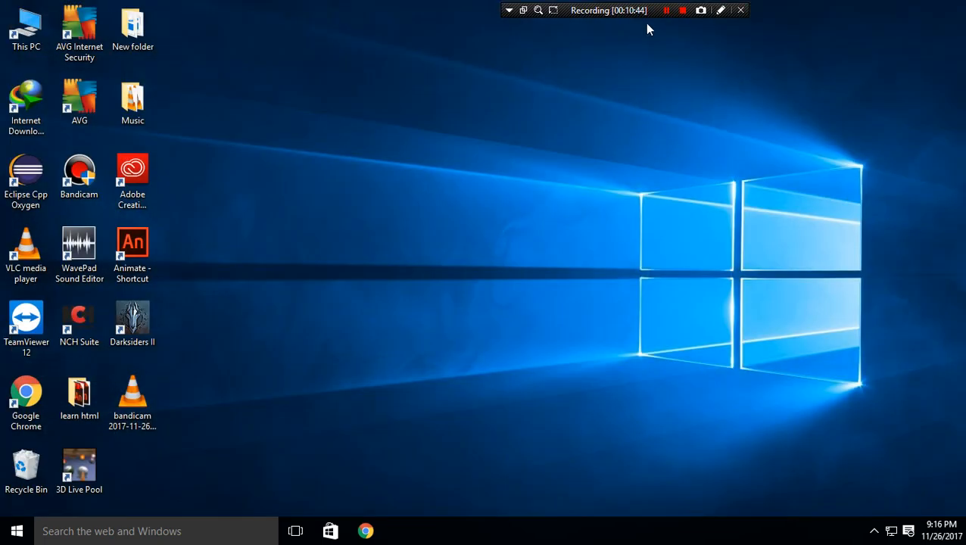
pyautogui.click(665, 11)
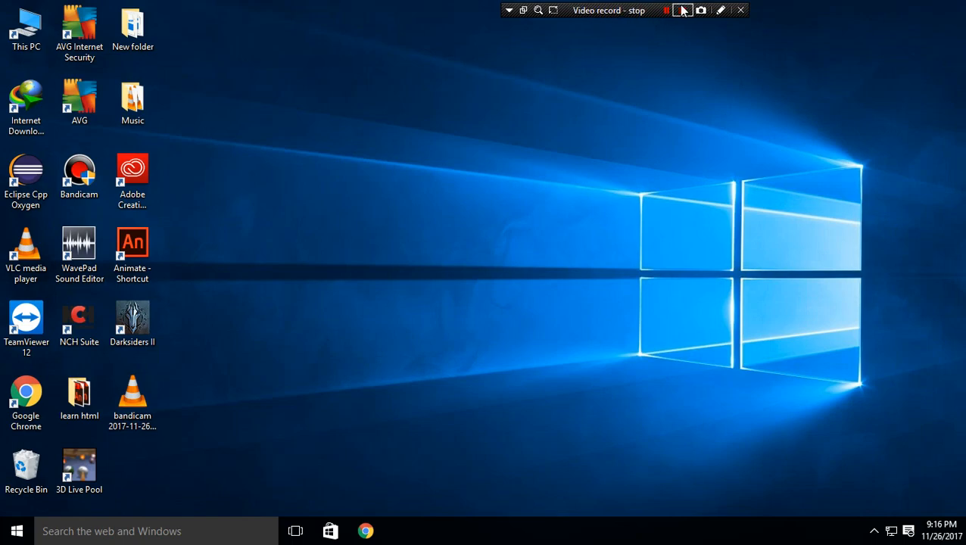